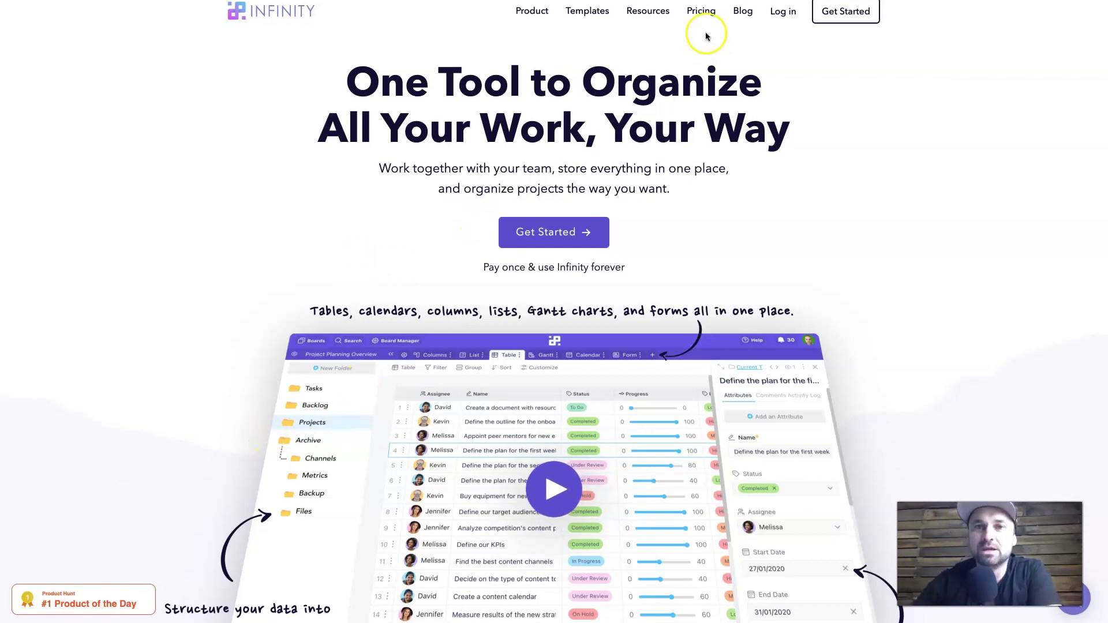
# Step: Go from the Infinity homepage to the lifetime deal pricing page
pyautogui.click(711, 13)
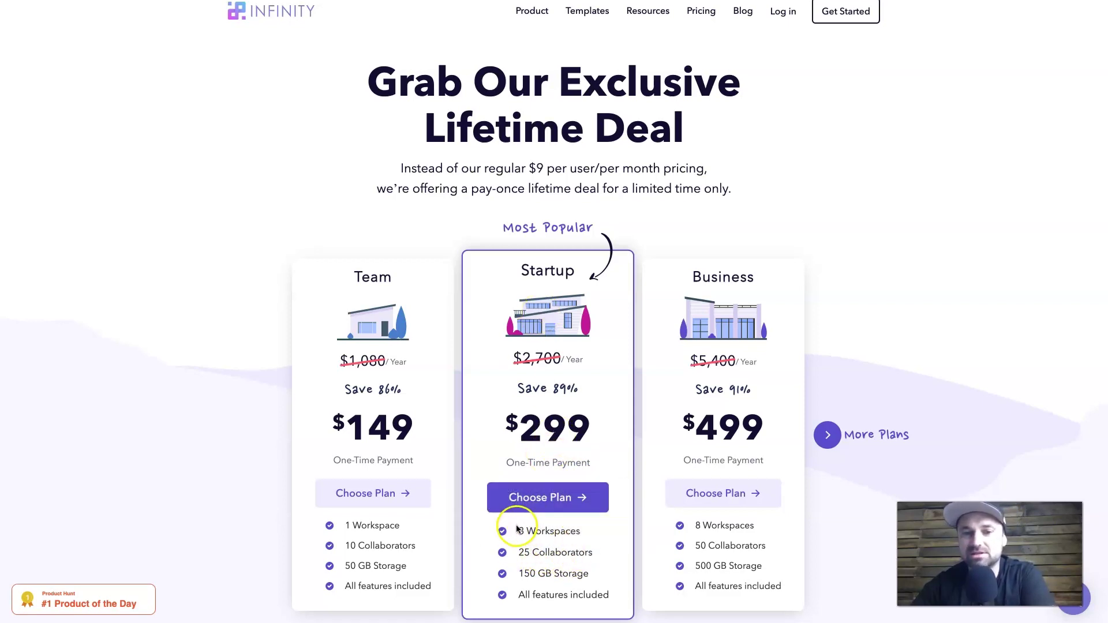
# Step: Scroll the pricing page to compare the Team, Startup and Business workspace limits
pyautogui.moveTo(519, 530)
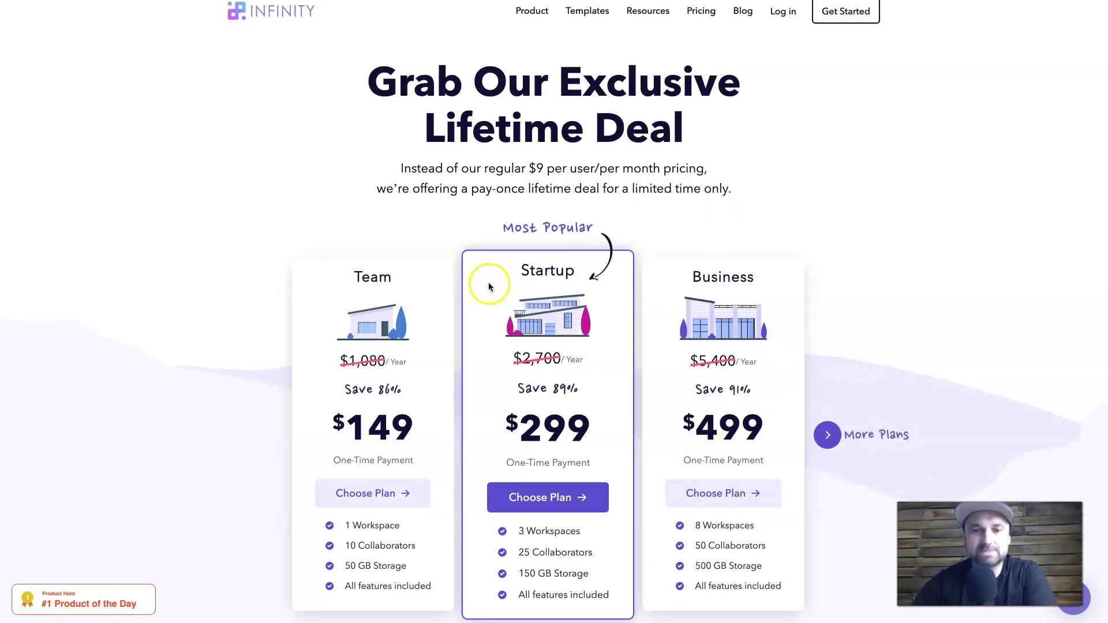
pyautogui.scroll(-1, 314, 344)
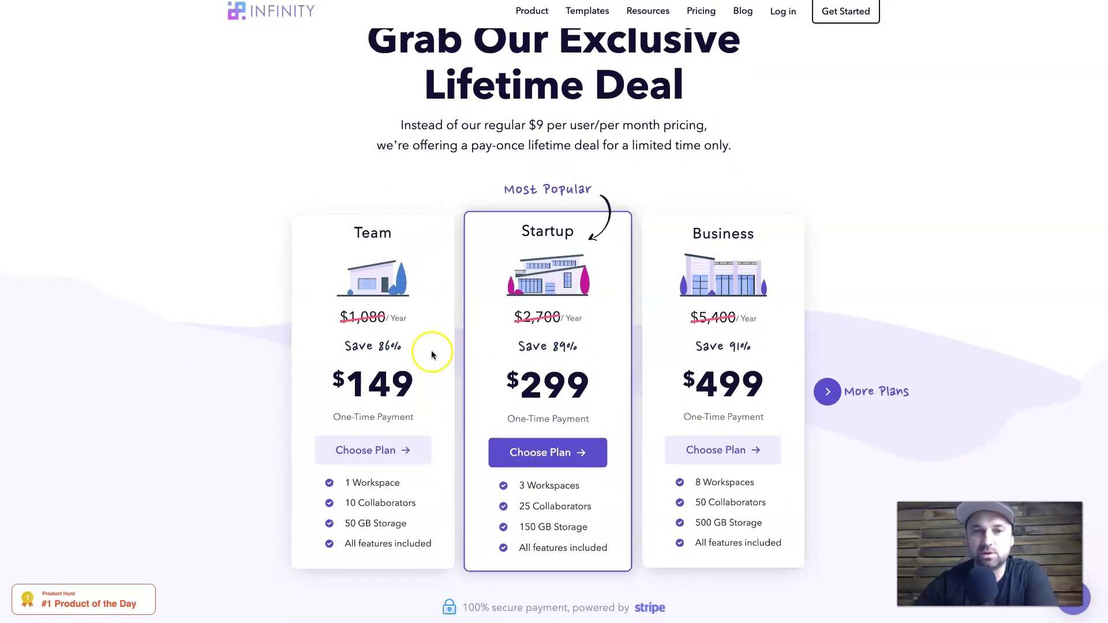
# Step: Scroll through features and footer, then back to Infinity's $149 versus Trello, Asana, Airtable comparison
pyautogui.scroll(-15, 431, 351)
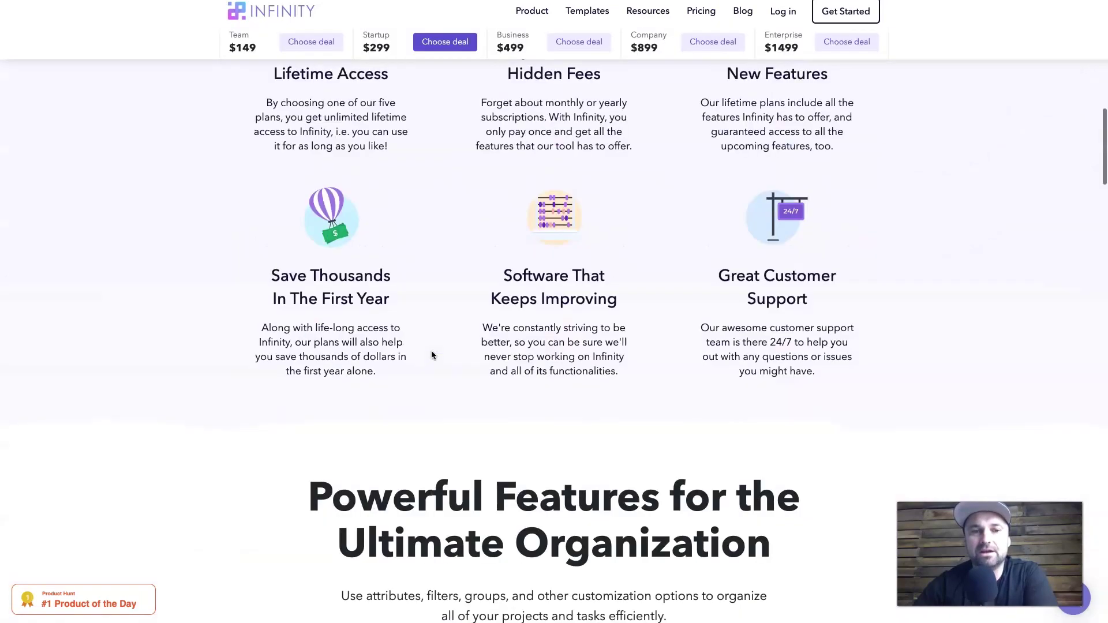
pyautogui.scroll(-8, 431, 351)
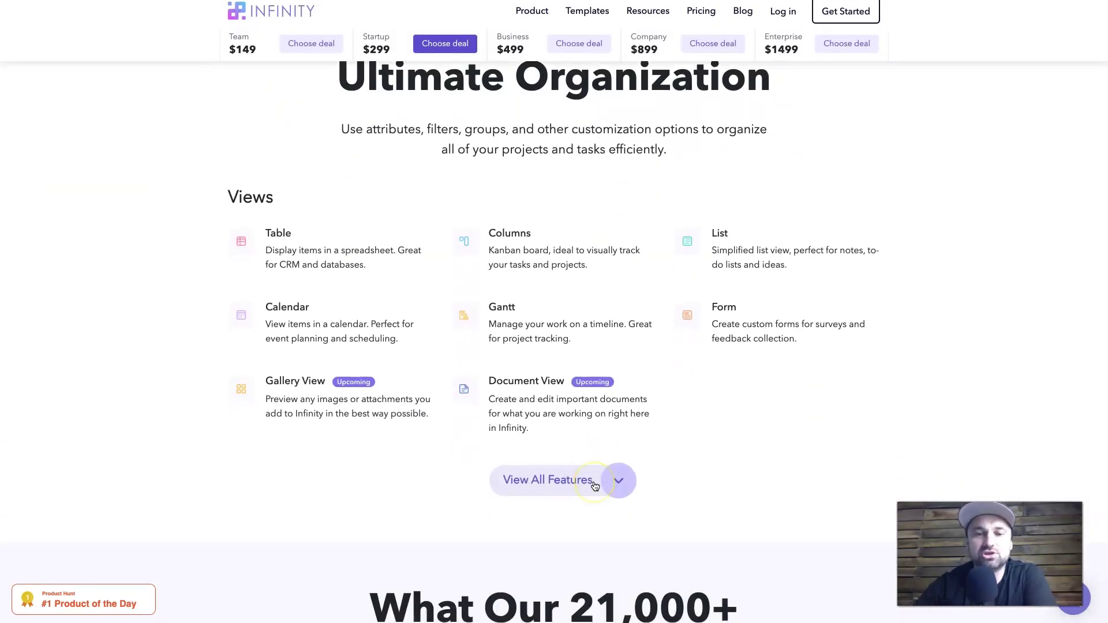
pyautogui.scroll(-20, 595, 486)
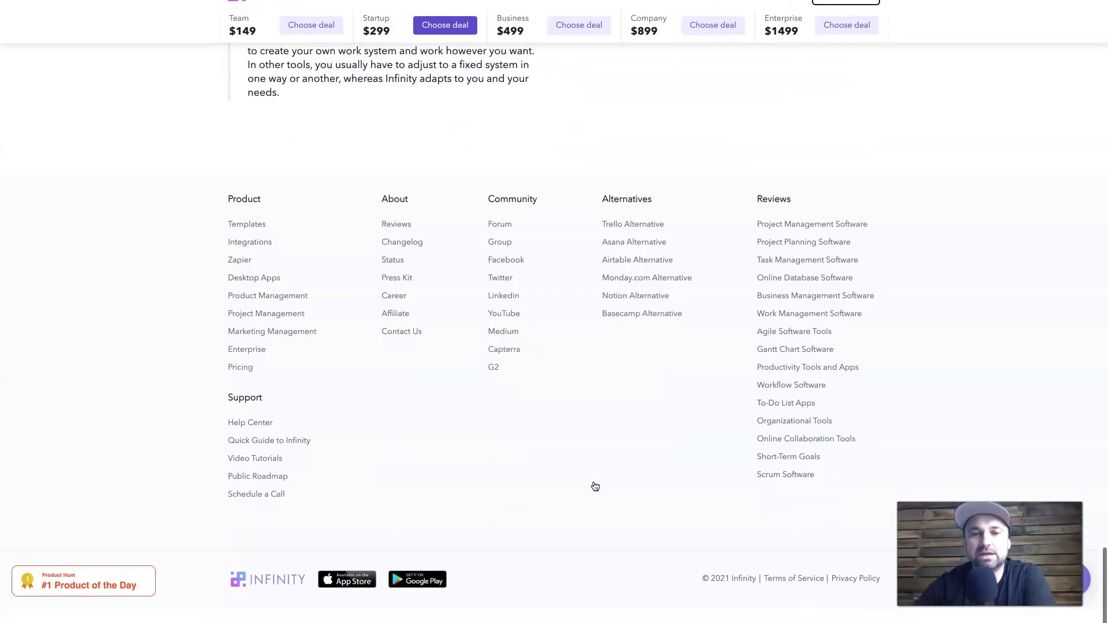
pyautogui.scroll(20, 595, 486)
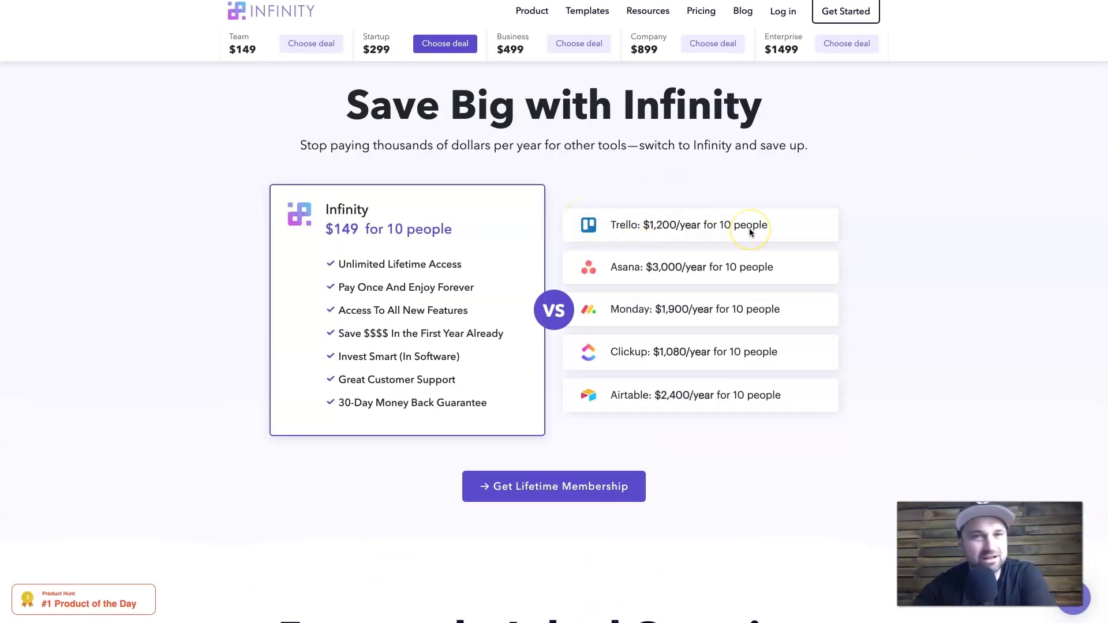
pyautogui.click(611, 268)
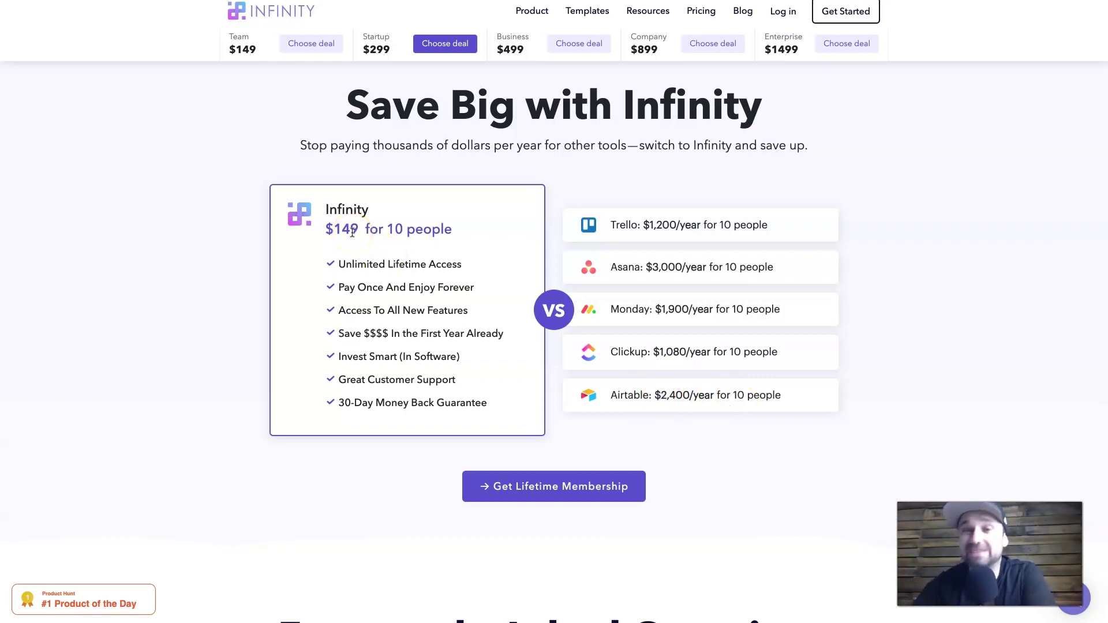
# Step: Scroll through the Infinity website and dismiss the Flash Player update popup
pyautogui.scroll(15, 542, 239)
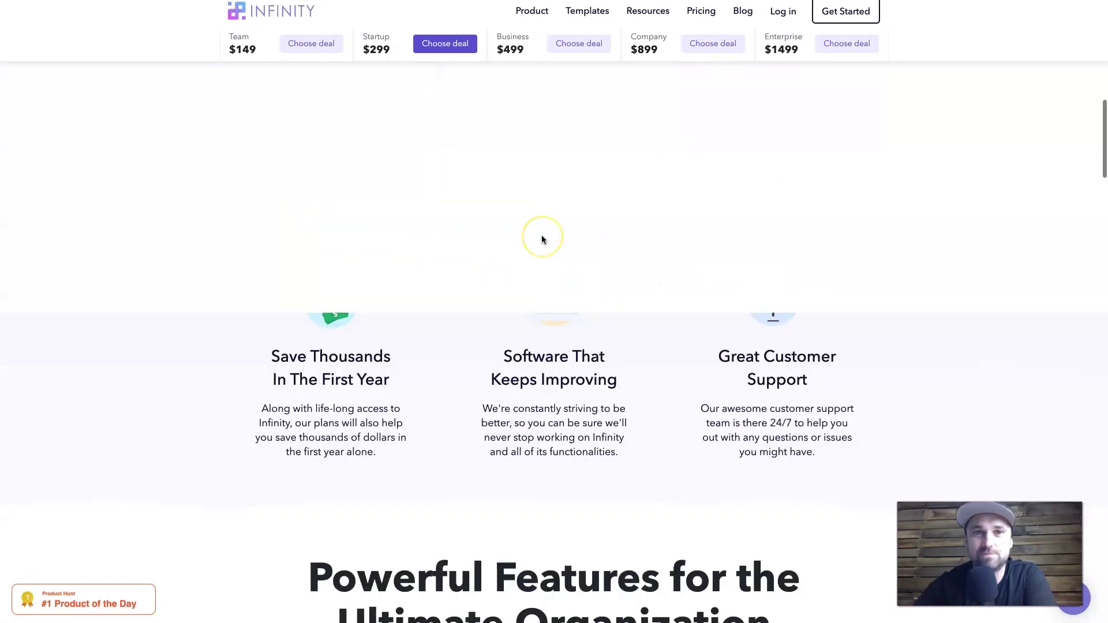
pyautogui.scroll(-5, 541, 239)
pyautogui.scroll(-8, 615, 362)
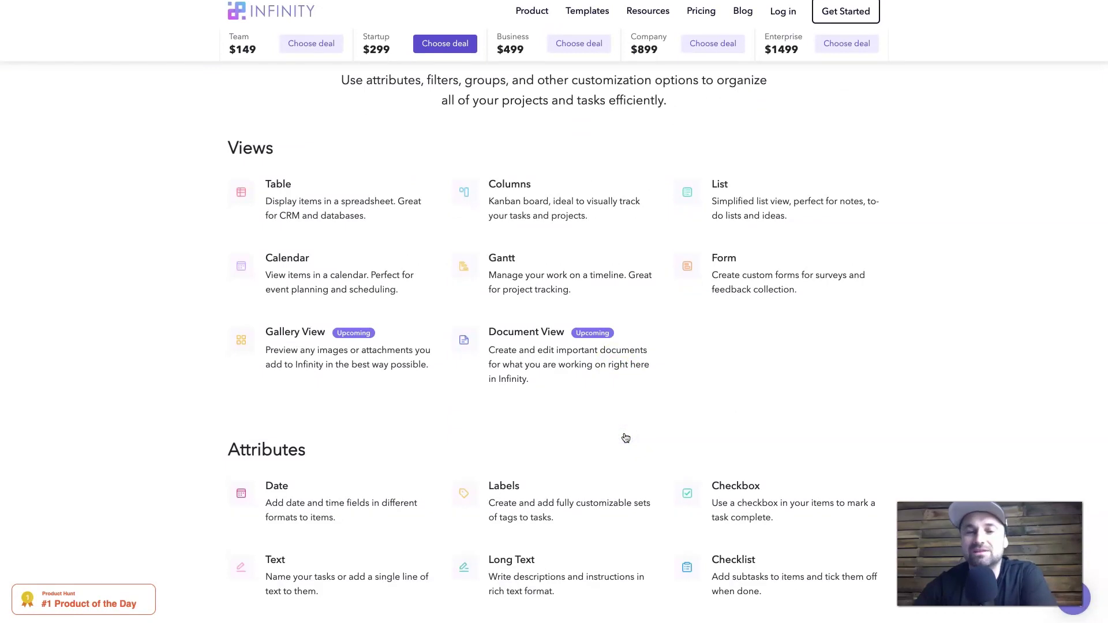
pyautogui.scroll(-1, 626, 438)
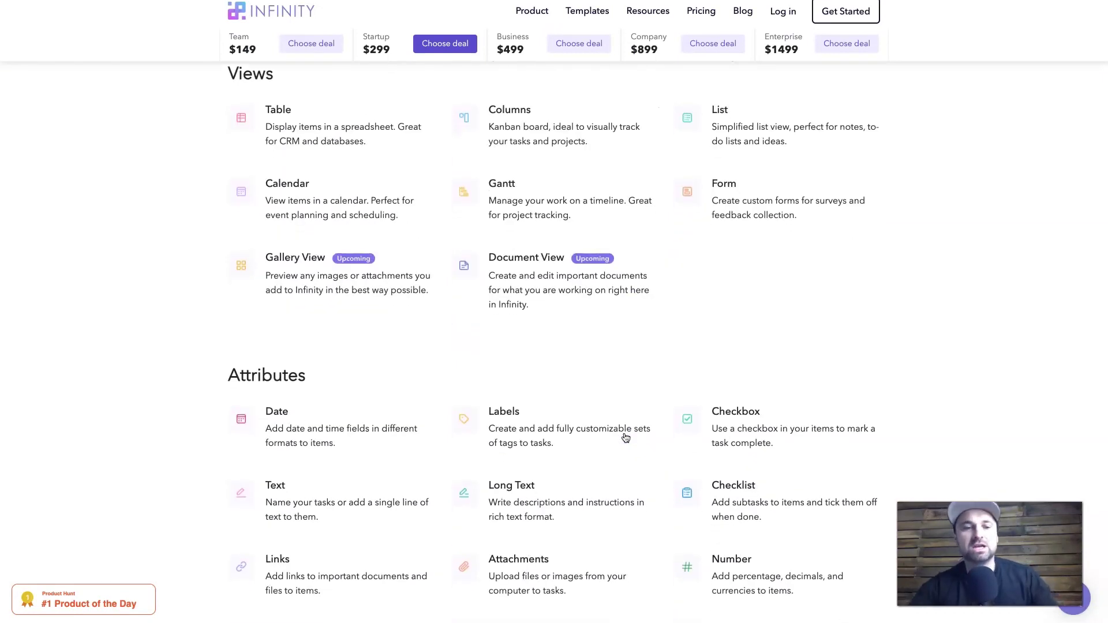
pyautogui.scroll(1, 524, 305)
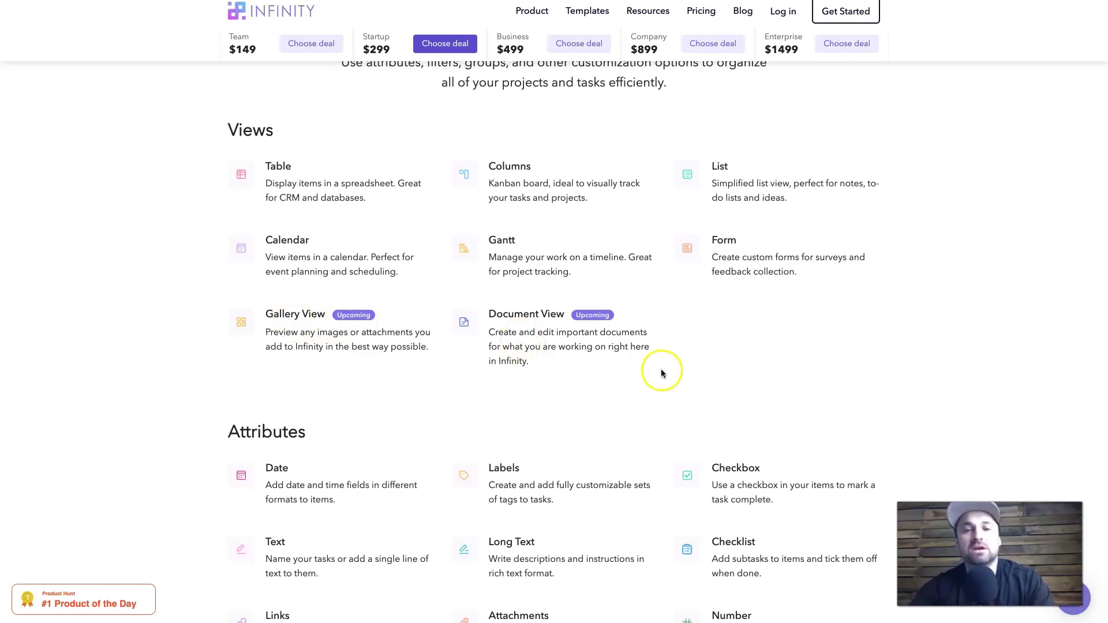
pyautogui.scroll(-3, 565, 345)
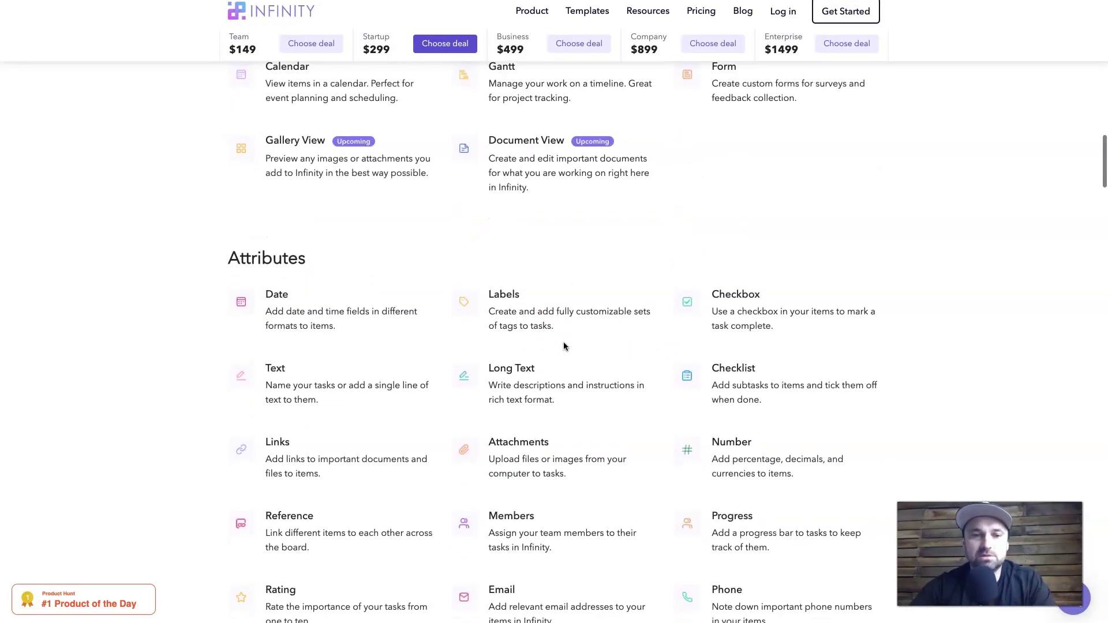
pyautogui.scroll(-2, 458, 276)
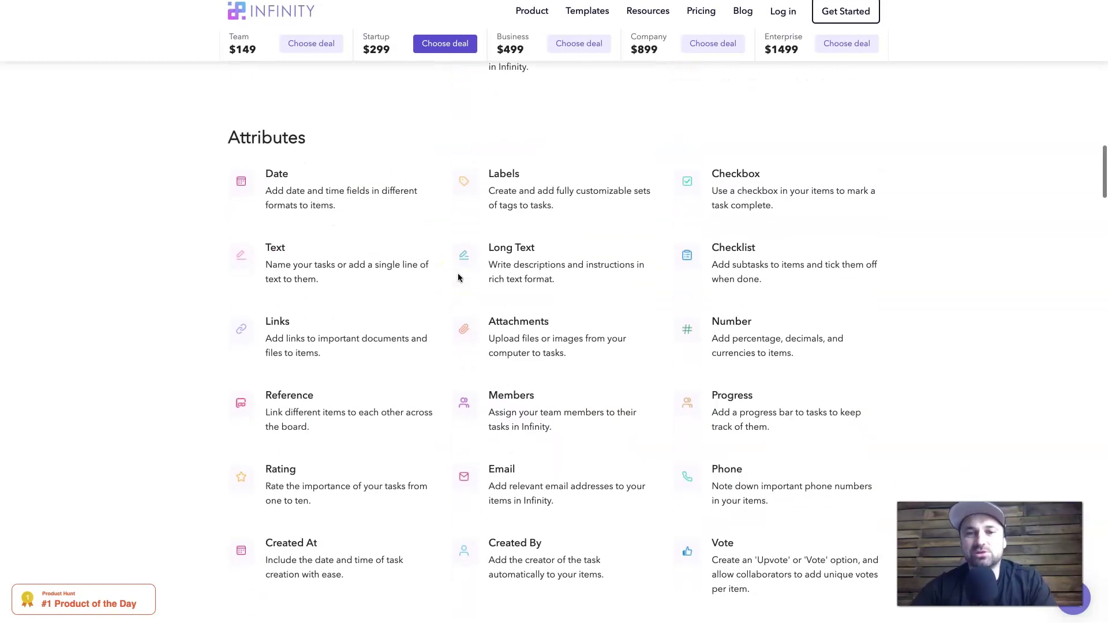
pyautogui.scroll(-3, 703, 473)
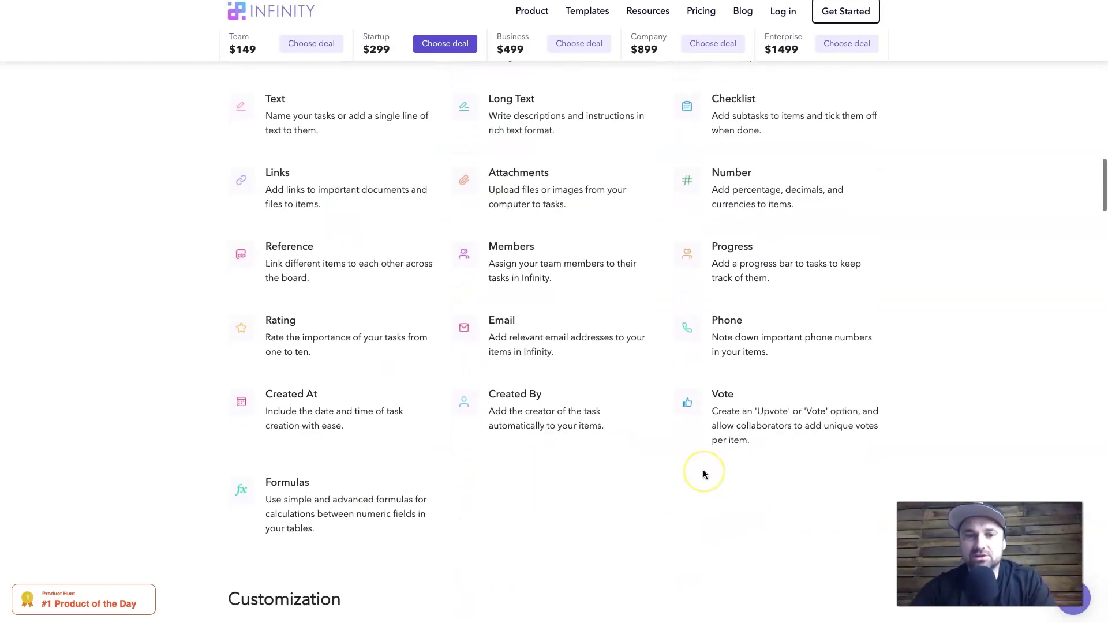
pyautogui.scroll(2, 704, 472)
pyautogui.scroll(1, 653, 345)
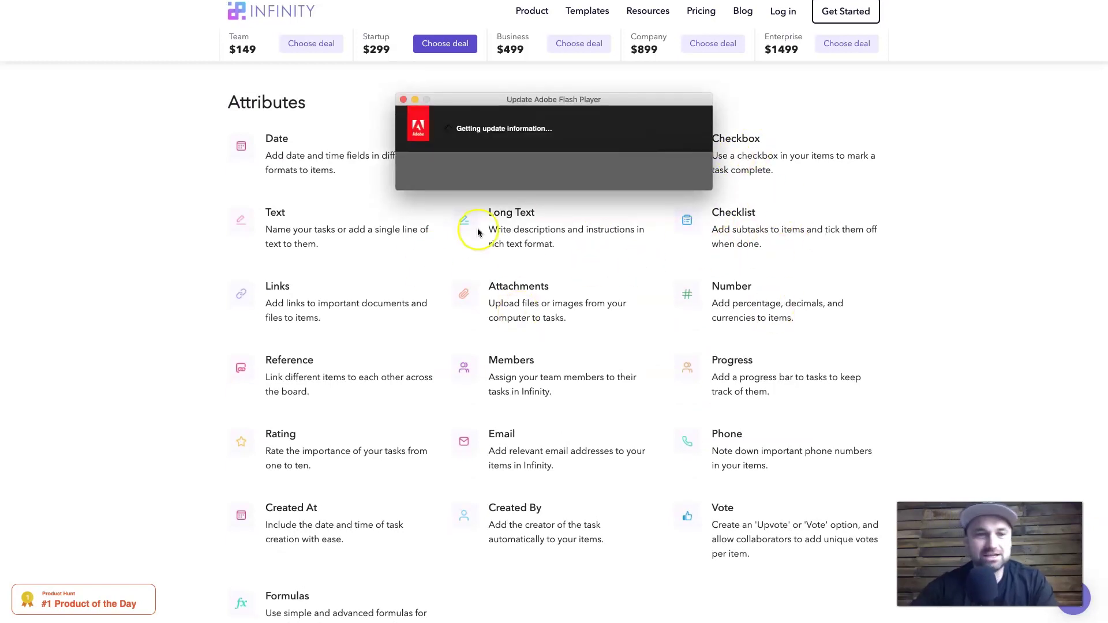
pyautogui.click(403, 99)
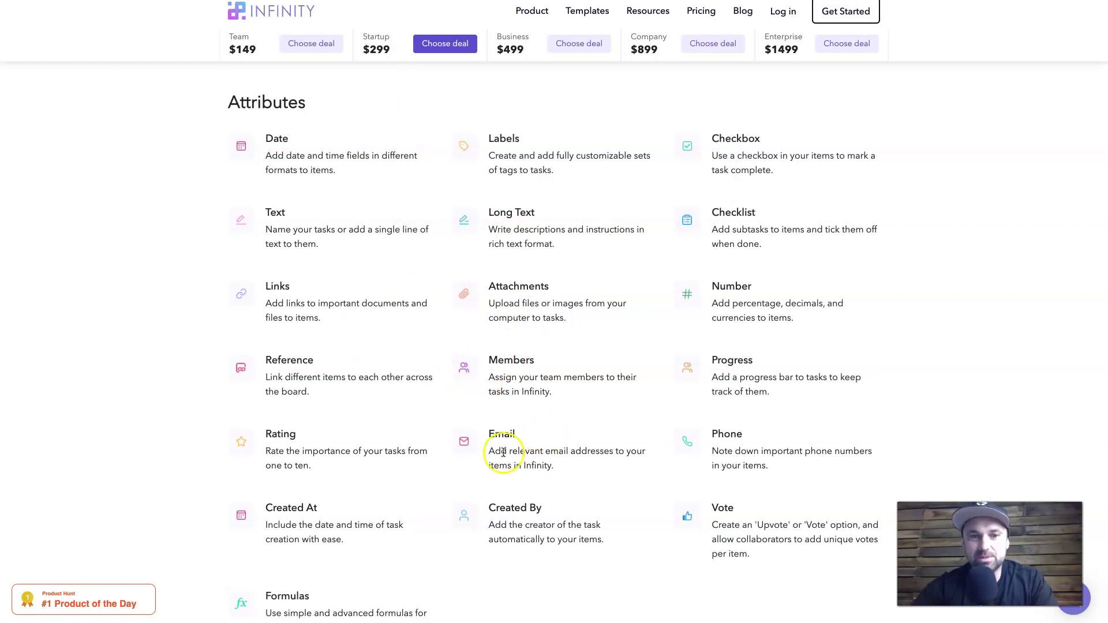
# Step: Highlight the Google Drive and Zapier integration descriptions, clearing each highlight afterwards
pyautogui.scroll(-10, 502, 453)
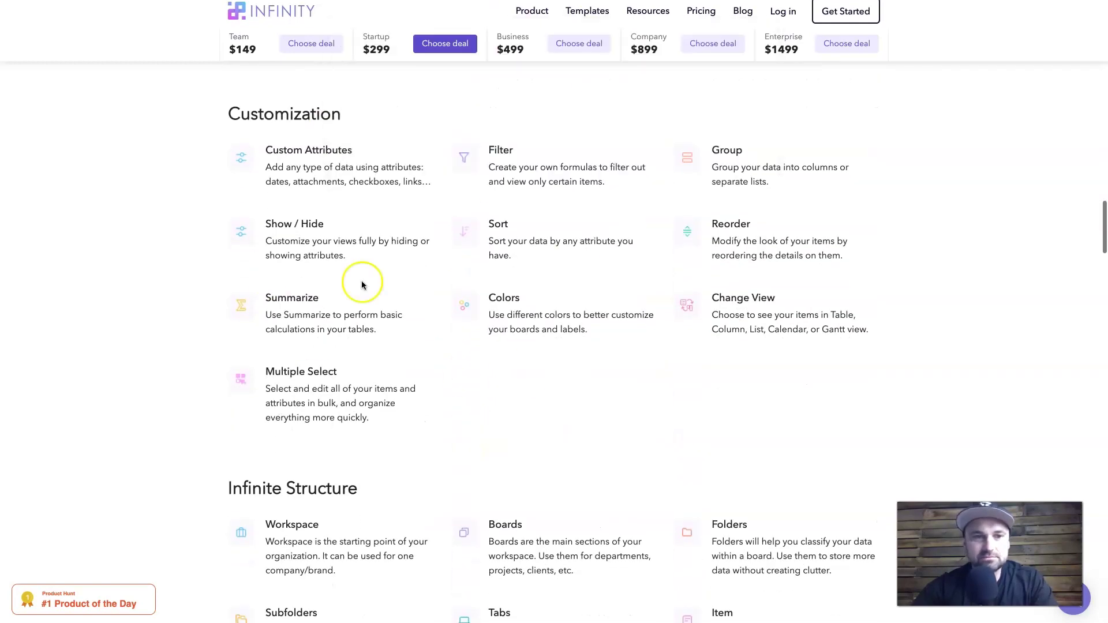
pyautogui.scroll(-5, 391, 446)
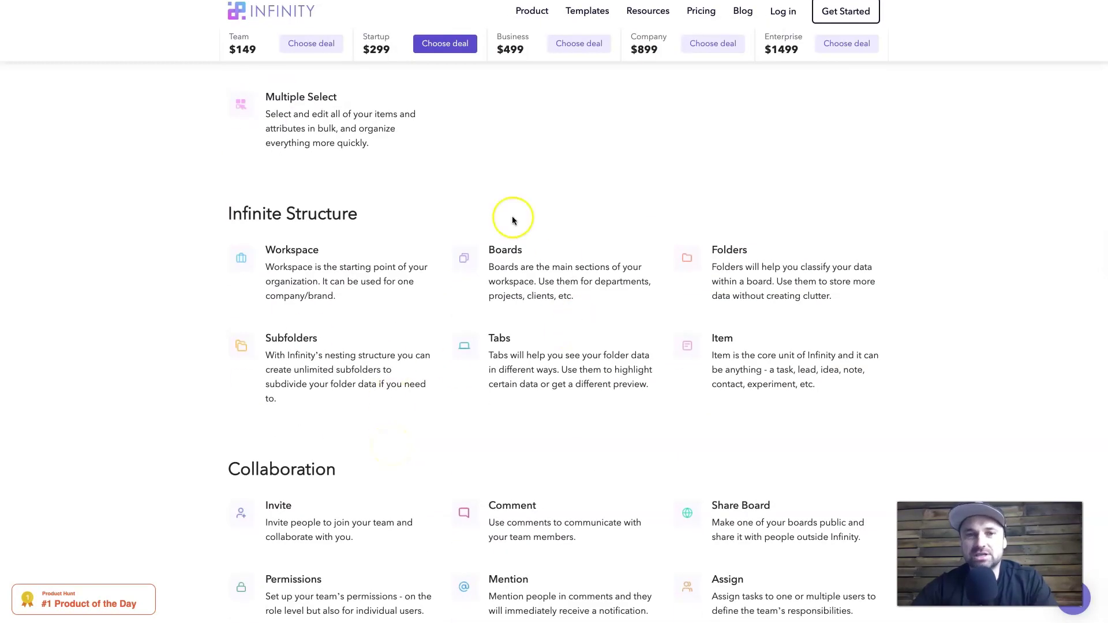
pyautogui.scroll(-5, 455, 339)
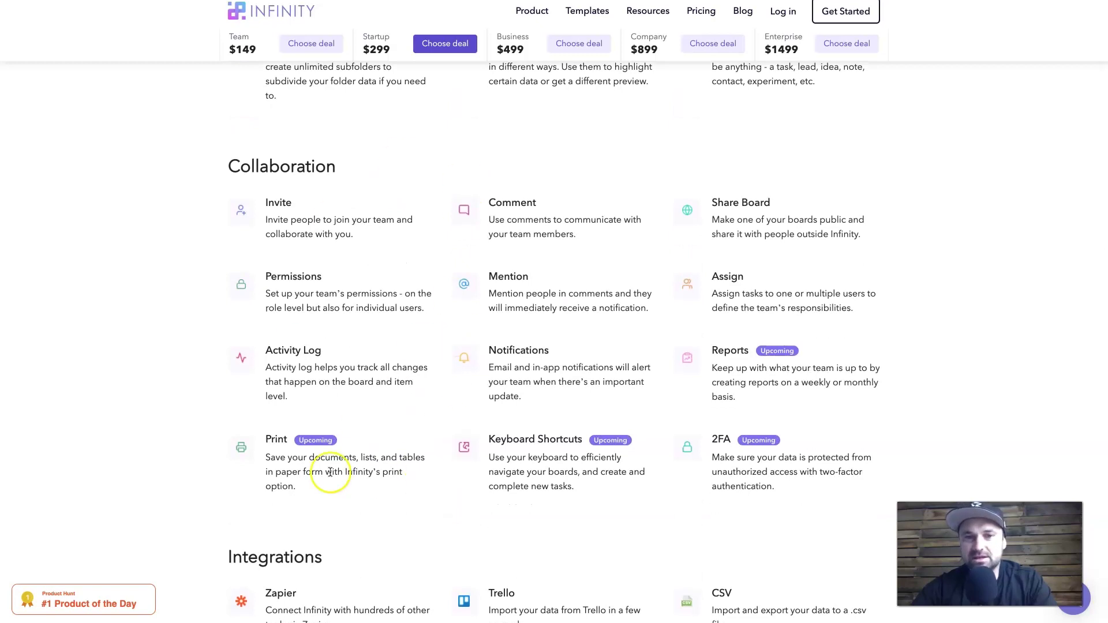
pyautogui.scroll(-9, 791, 411)
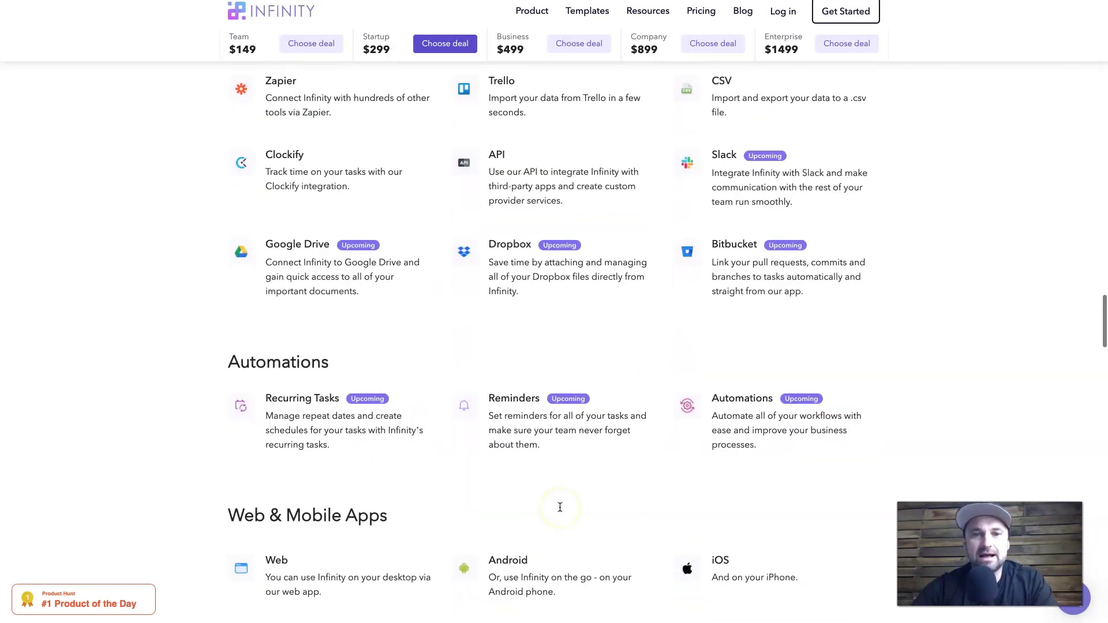
pyautogui.scroll(2, 560, 507)
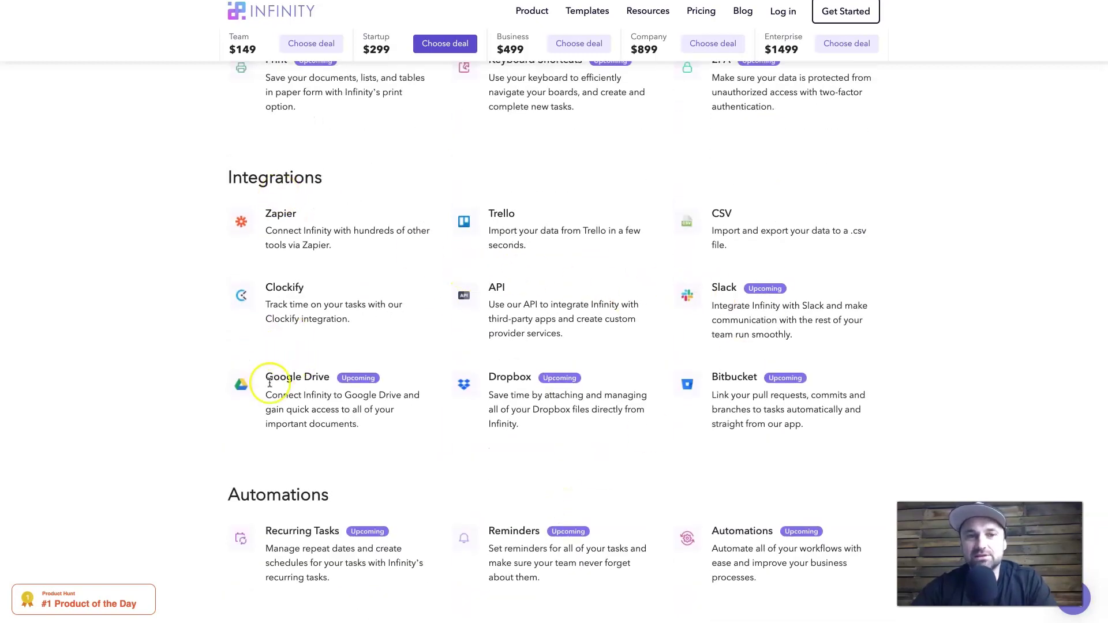
pyautogui.moveTo(270, 383); pyautogui.dragTo(484, 374)
pyautogui.click(421, 406)
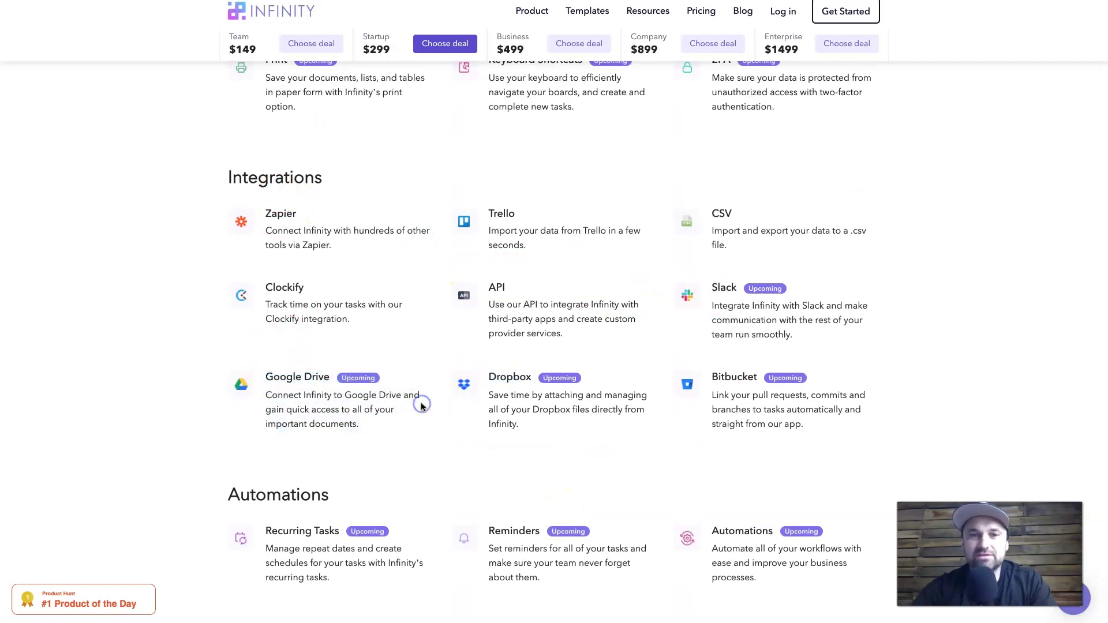
pyautogui.moveTo(352, 238); pyautogui.dragTo(271, 231)
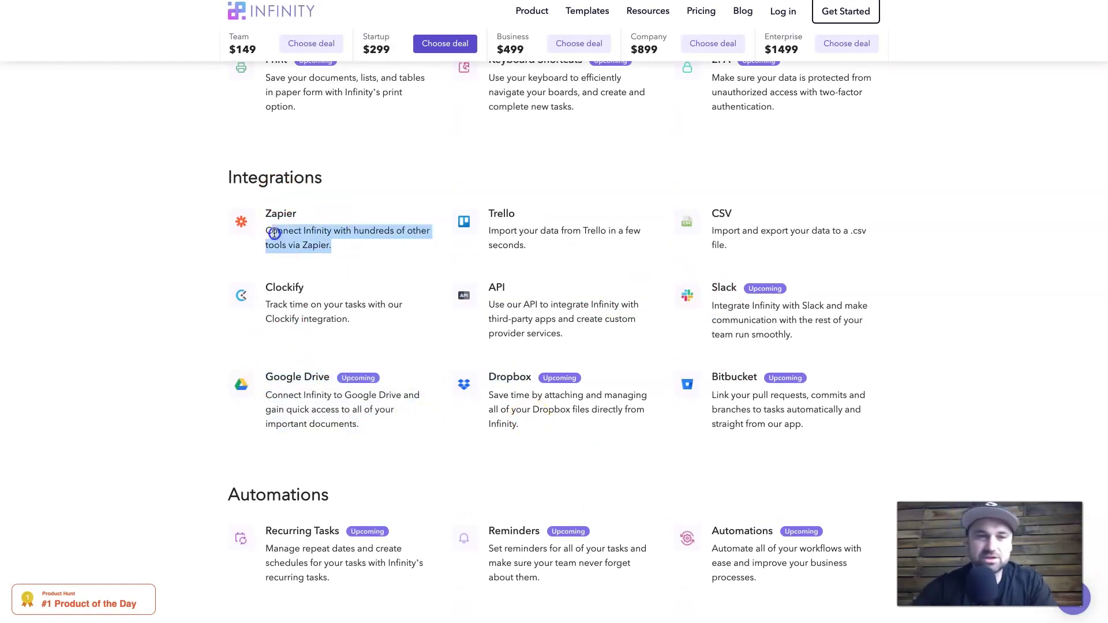
pyautogui.click(275, 234)
# Step: Highlight the Automations section text and scroll back to the lifetime-access benefits
pyautogui.scroll(-3, 385, 258)
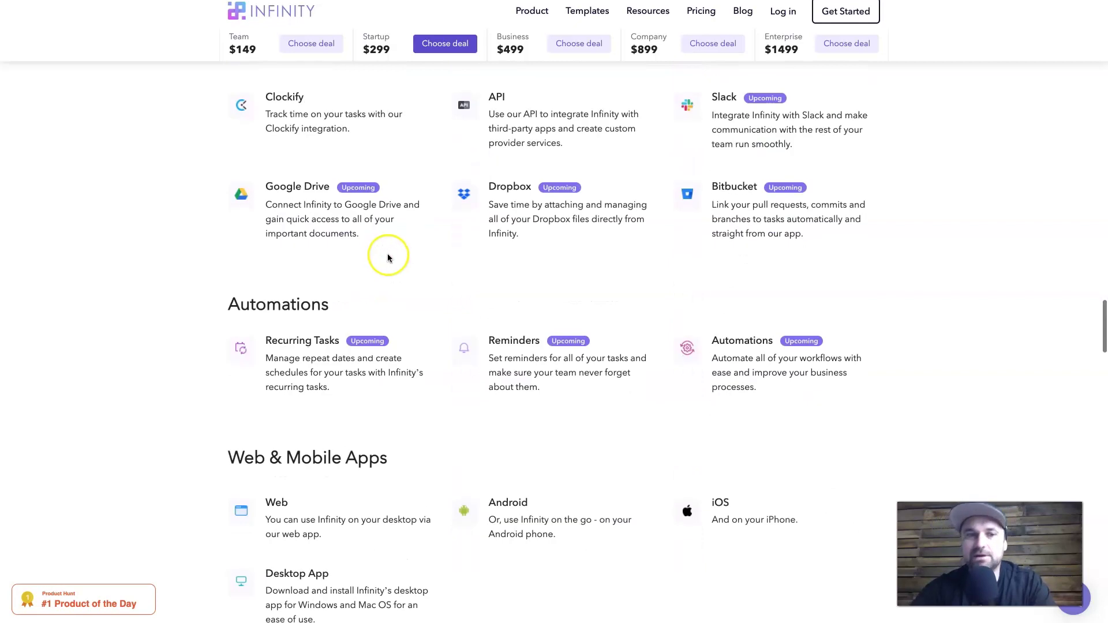
pyautogui.moveTo(228, 313); pyautogui.dragTo(847, 400)
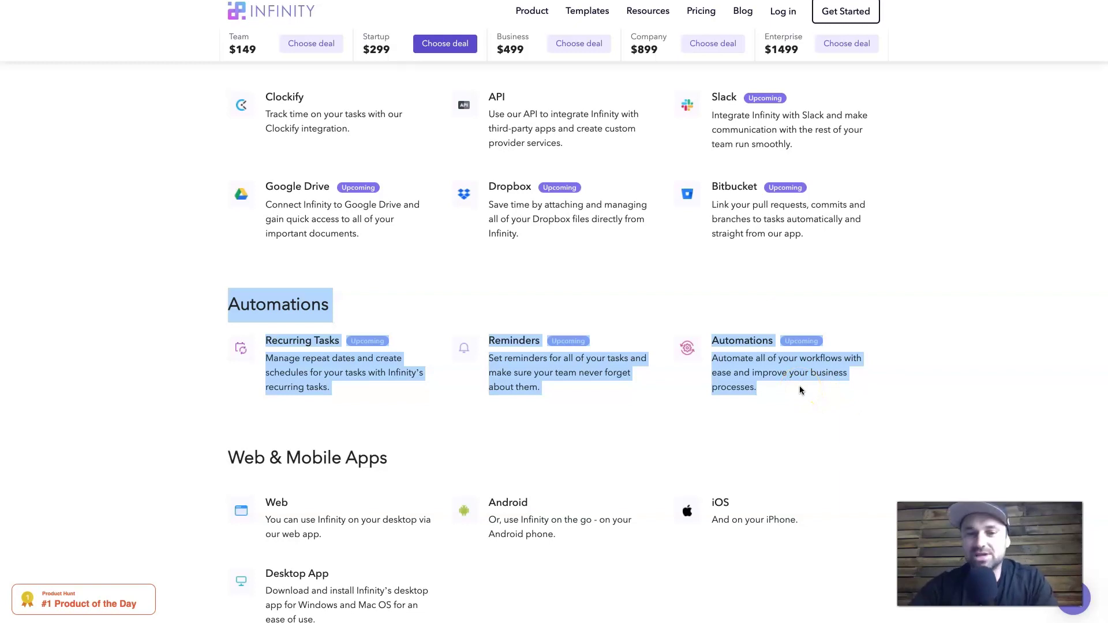
pyautogui.click(735, 392)
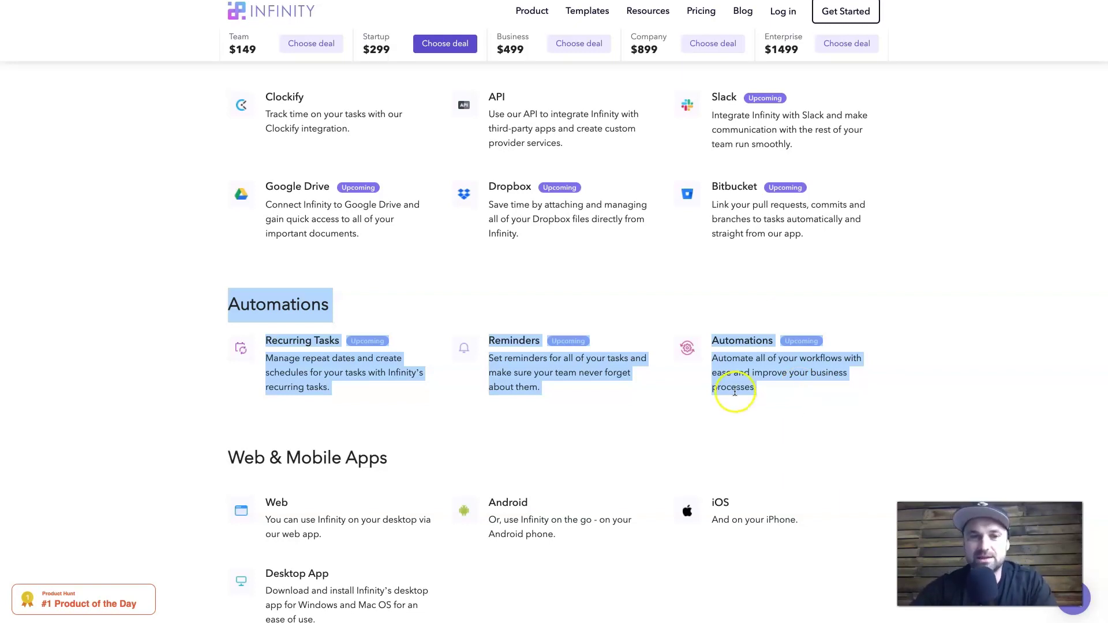
pyautogui.scroll(-5, 680, 387)
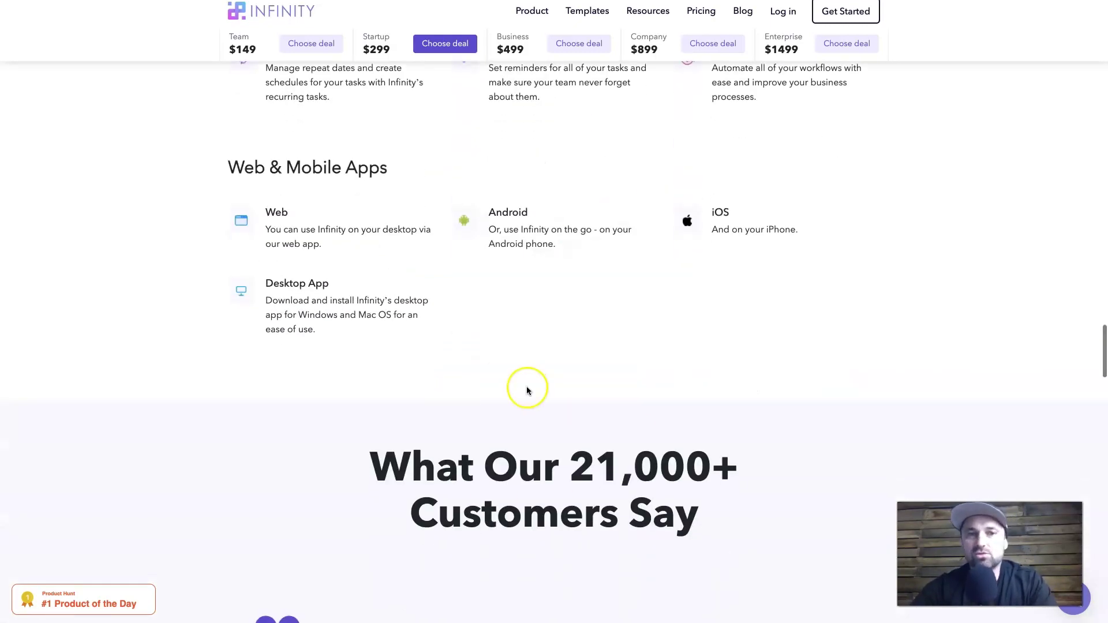
pyautogui.scroll(15, 527, 386)
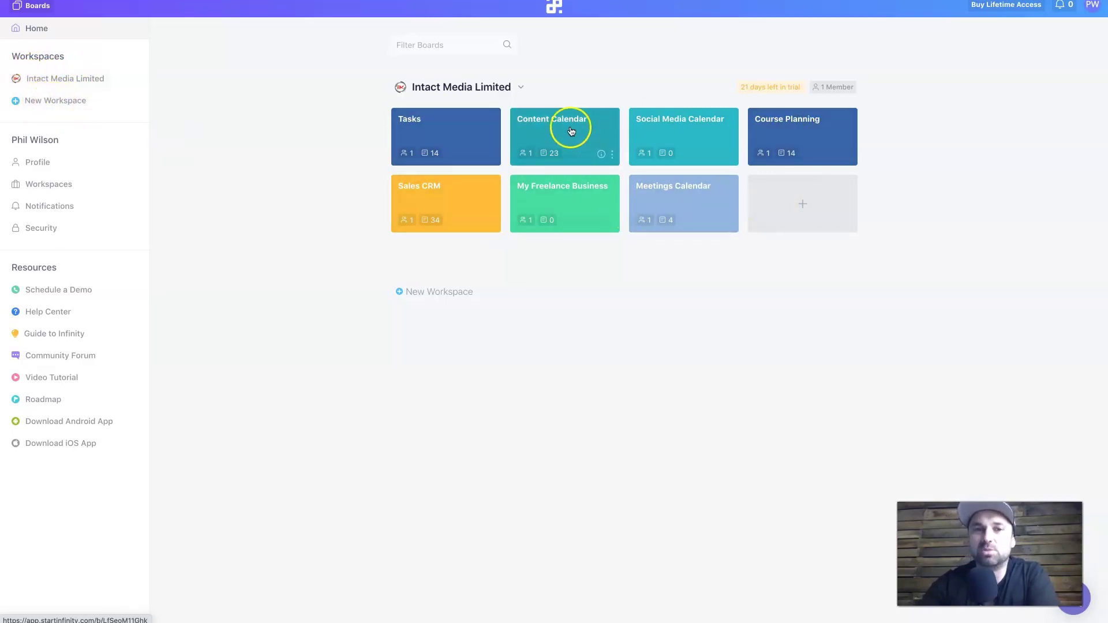
# Step: Start a new board from a template, then return to the dashboard without creating it
pyautogui.click(772, 212)
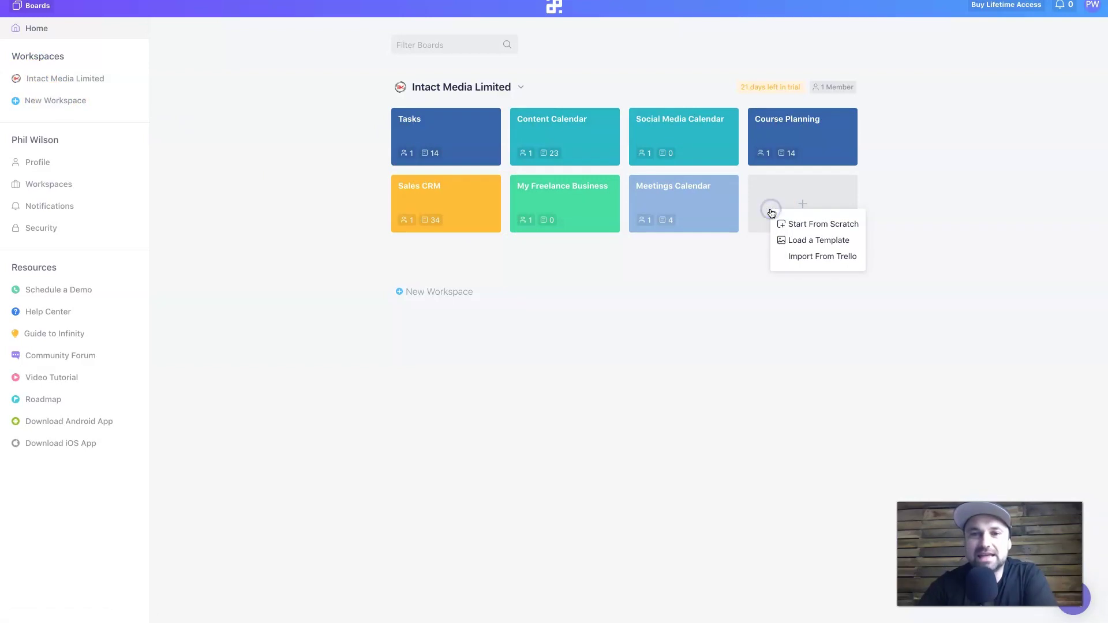
pyautogui.click(823, 240)
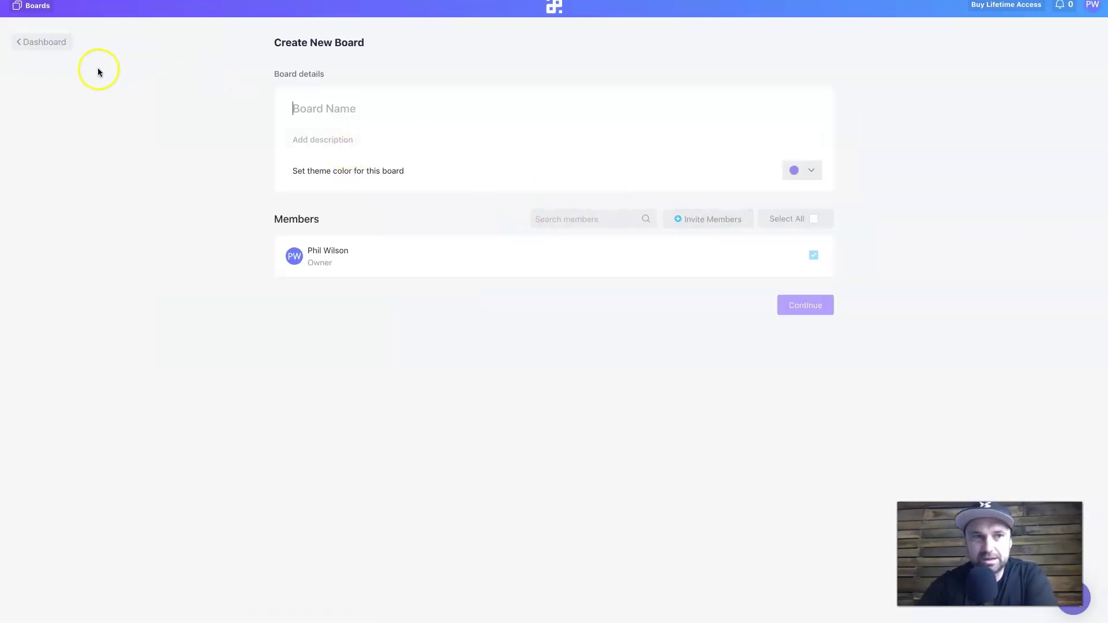
pyautogui.click(46, 41)
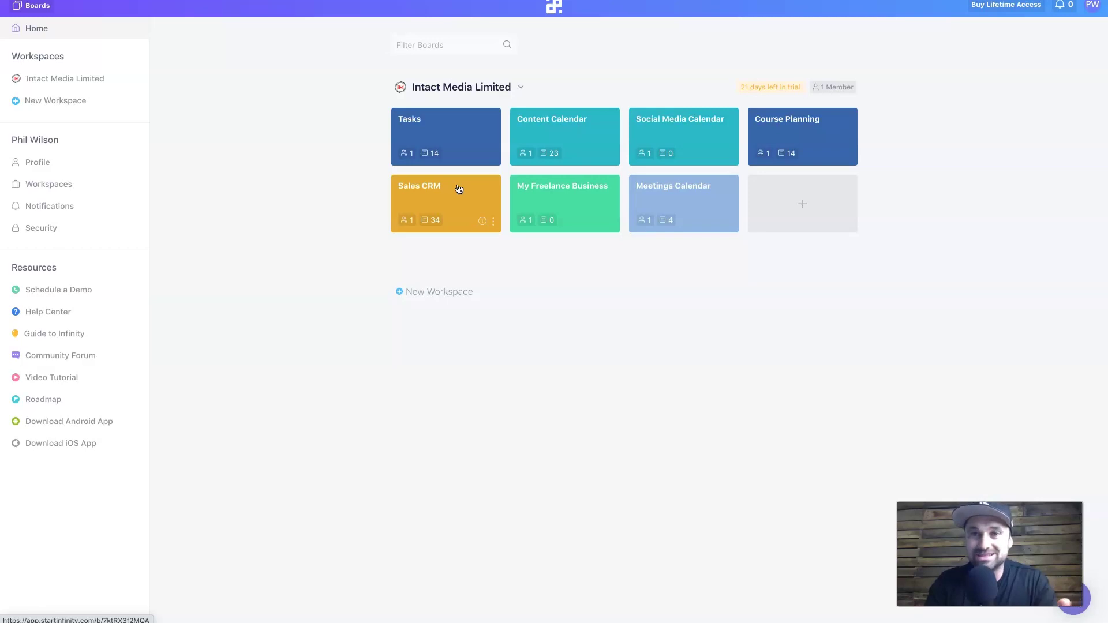
# Step: Open the Sales CRM board and browse its Companies, Contacts and Opportunities folders
pyautogui.click(459, 190)
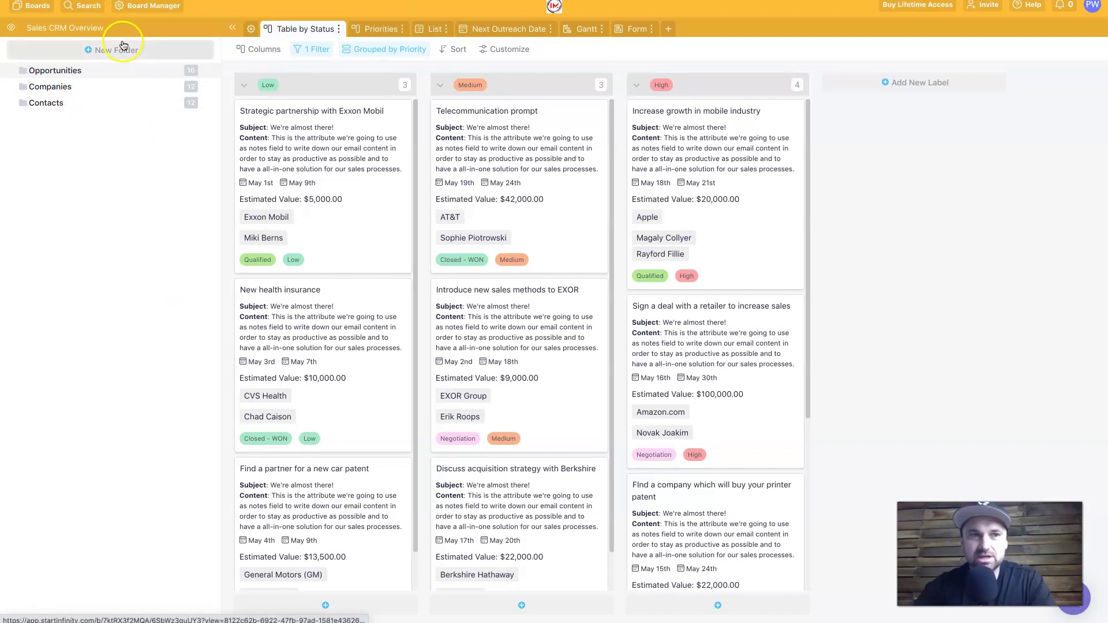
pyautogui.click(78, 87)
pyautogui.click(101, 104)
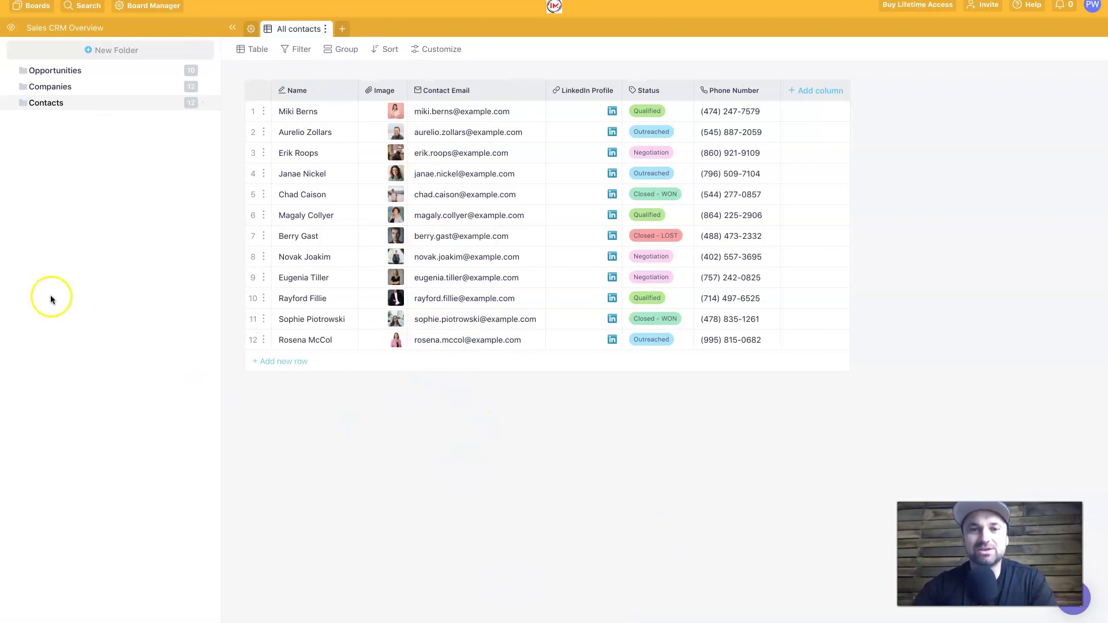
pyautogui.click(43, 86)
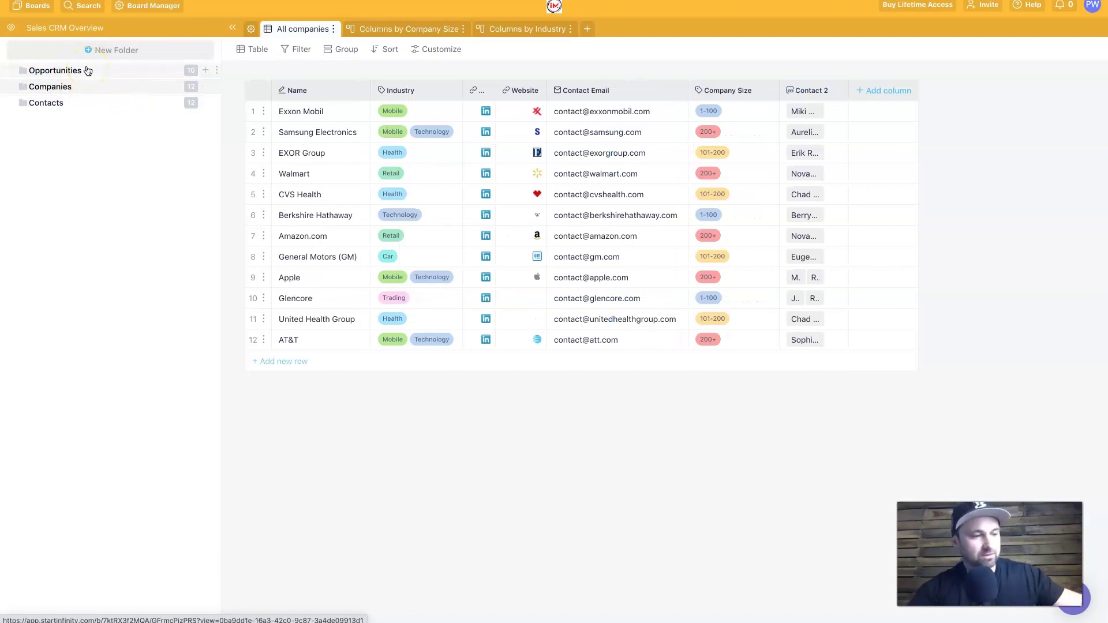
pyautogui.click(129, 70)
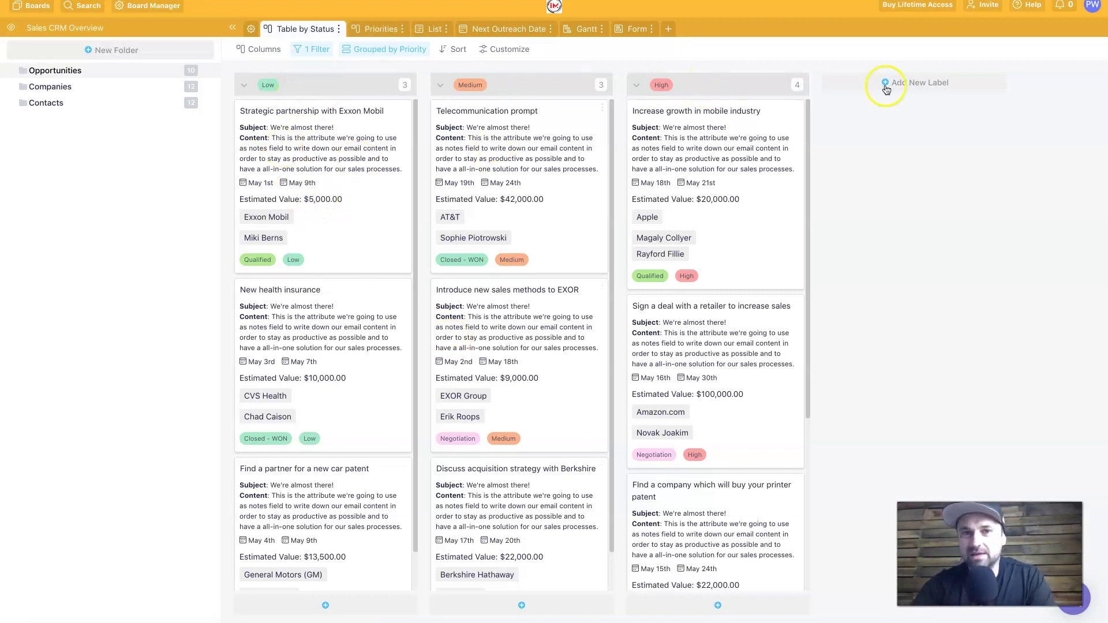
# Step: Cycle through the Priorities, Table by Status, List, Next Outreach Date and Gantt views
pyautogui.click(379, 30)
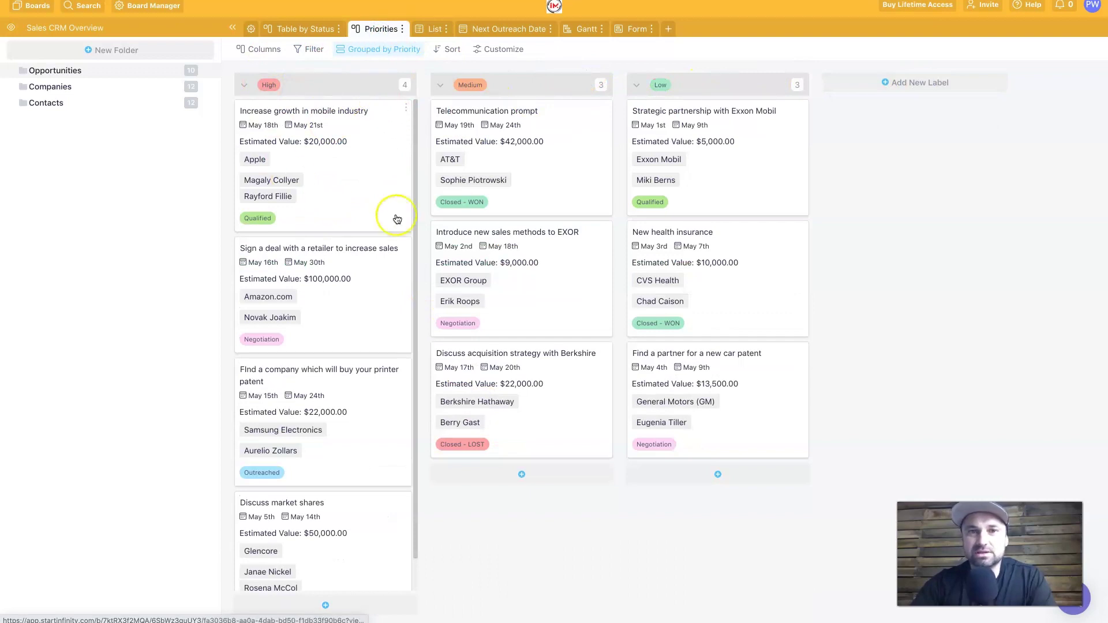
pyautogui.click(307, 30)
pyautogui.click(370, 30)
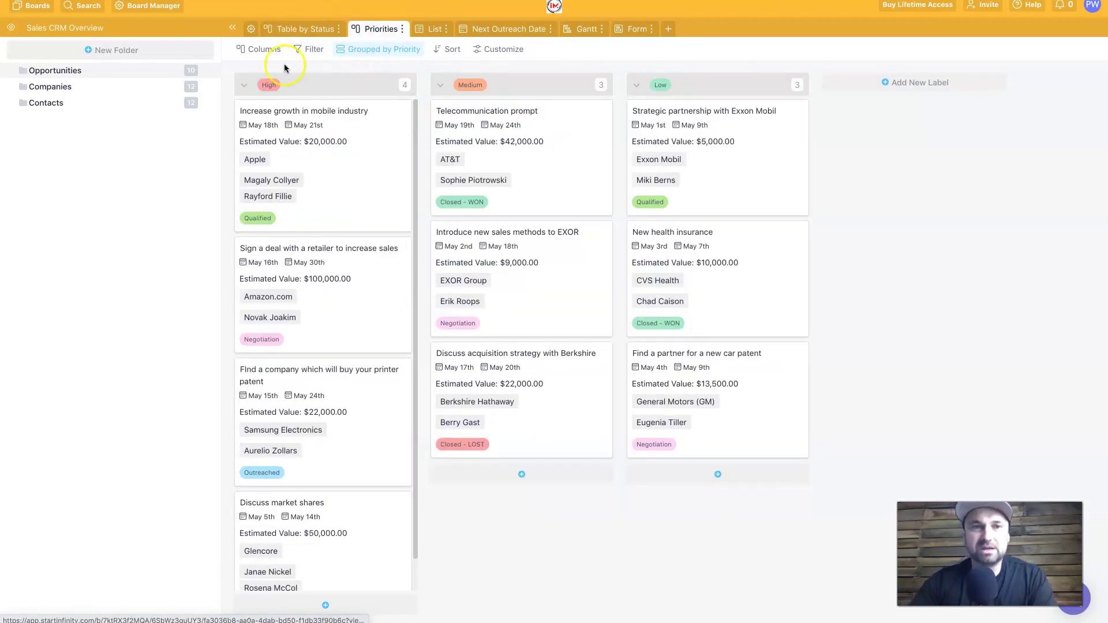
pyautogui.click(435, 29)
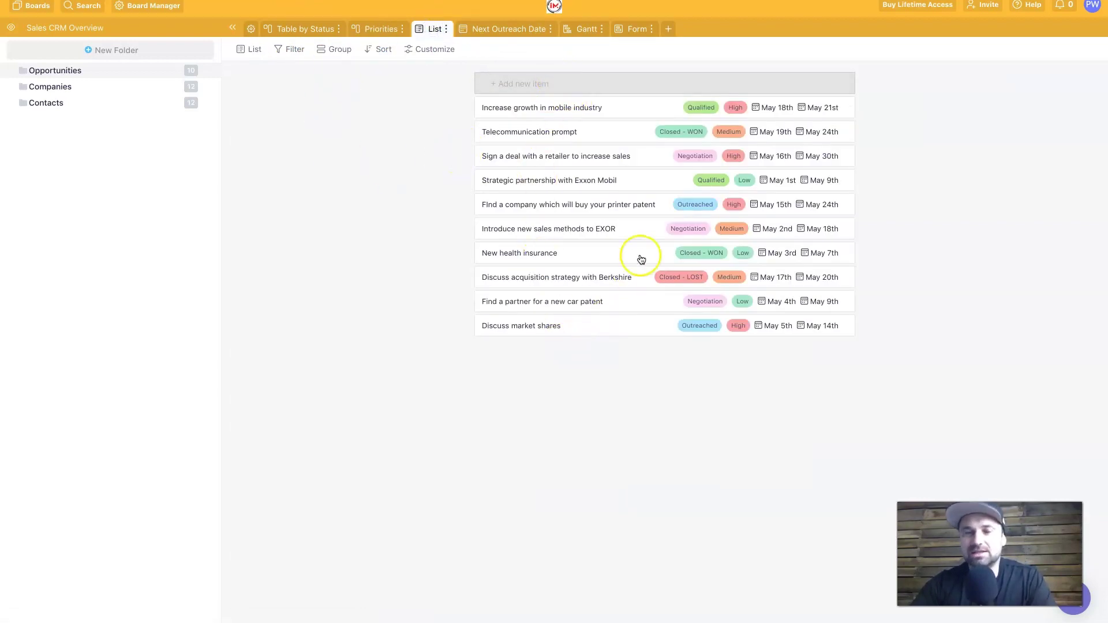
pyautogui.click(503, 29)
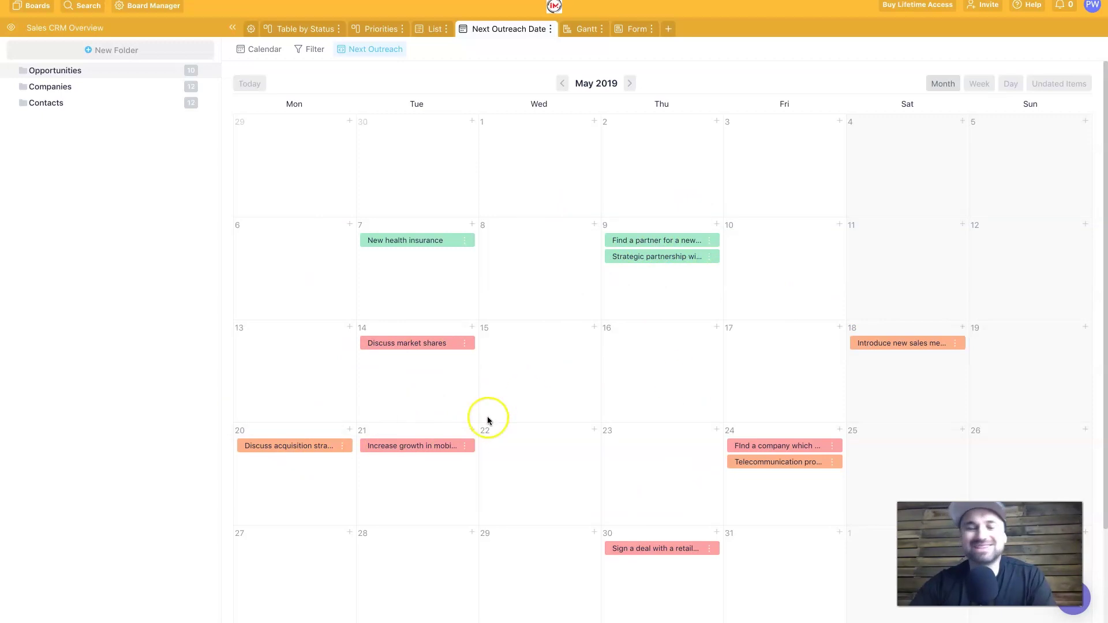
pyautogui.click(372, 28)
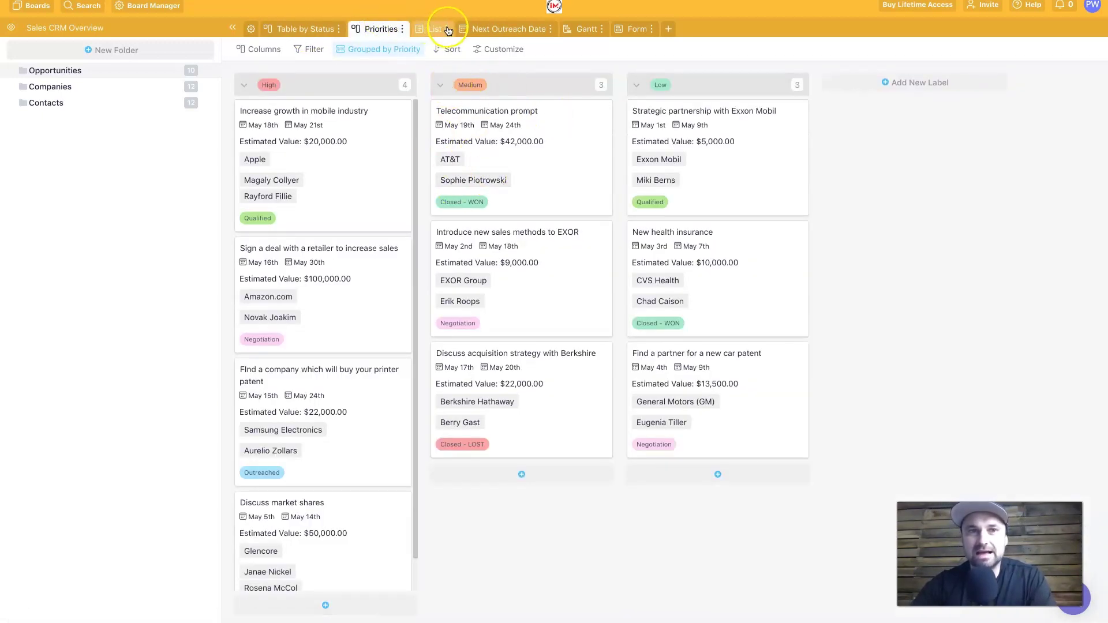
pyautogui.click(468, 28)
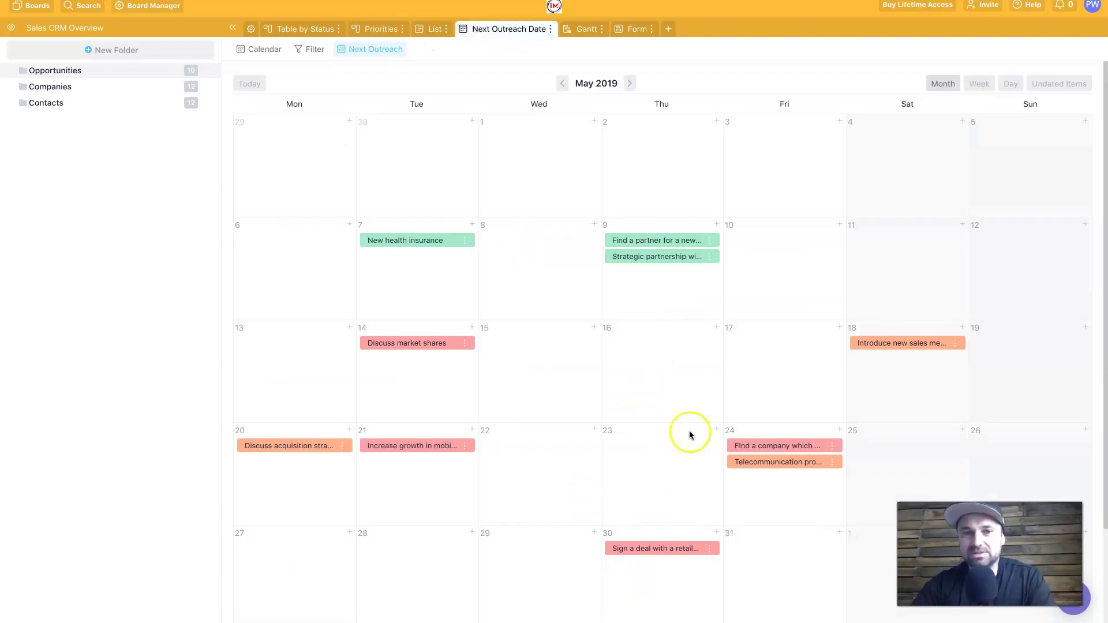
pyautogui.click(586, 29)
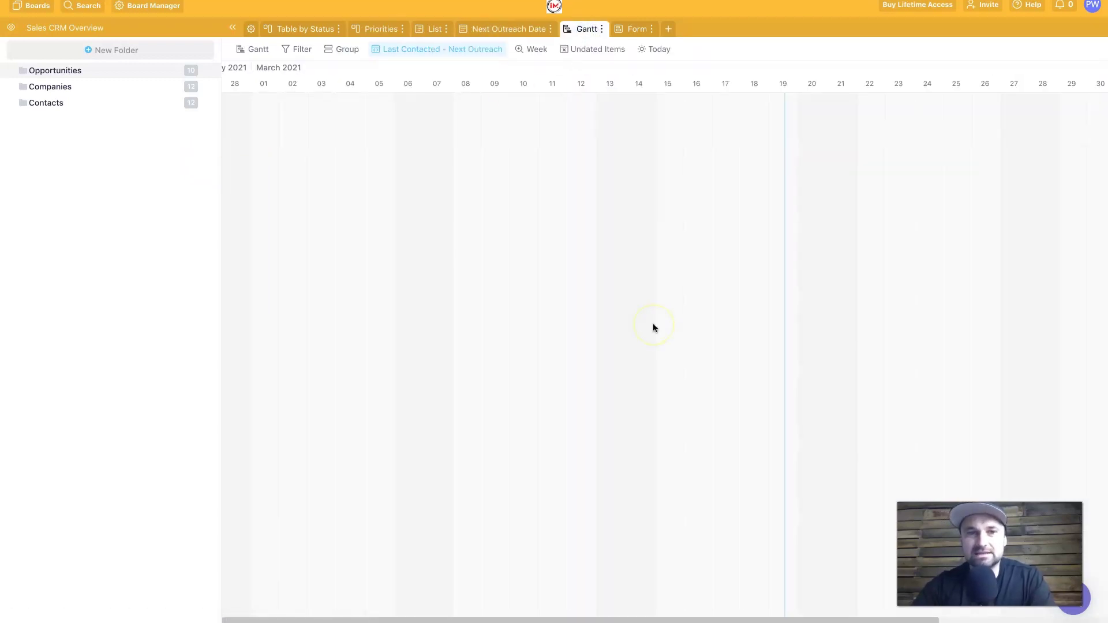
pyautogui.hscroll(5, 653, 327)
pyautogui.hscroll(-10, 653, 327)
pyautogui.click(436, 219)
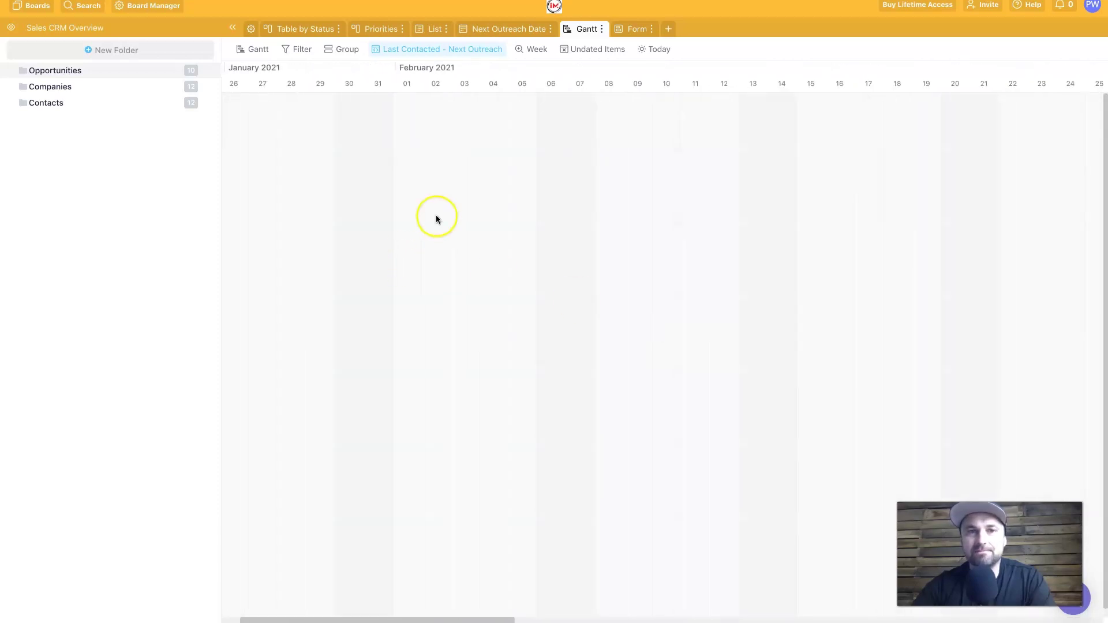
# Step: Open the board's Form view in edit mode
pyautogui.click(624, 33)
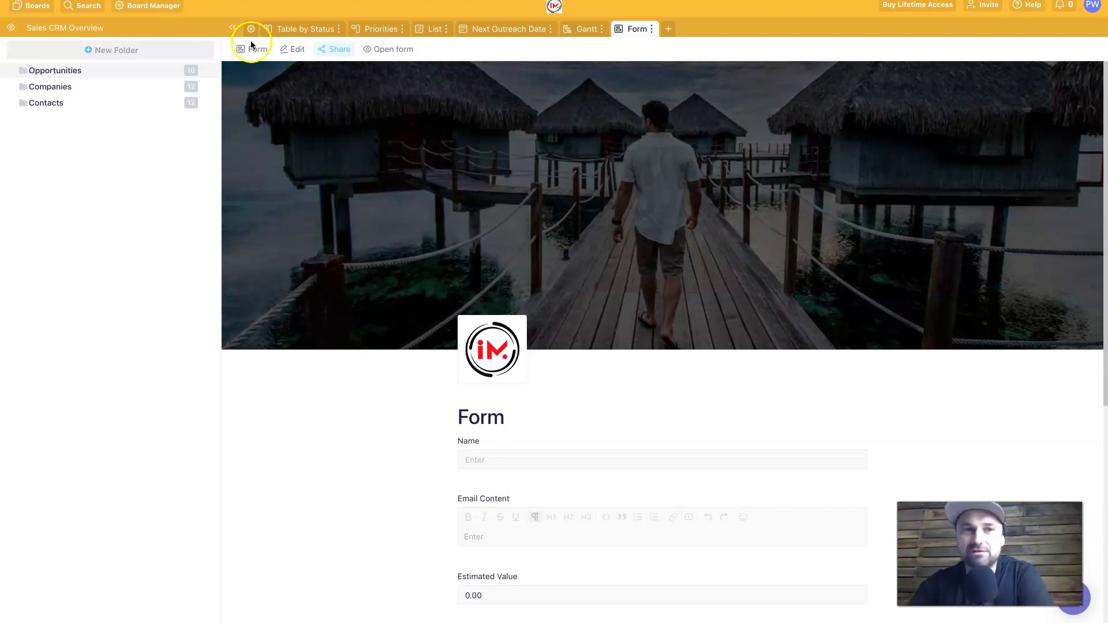
pyautogui.click(283, 49)
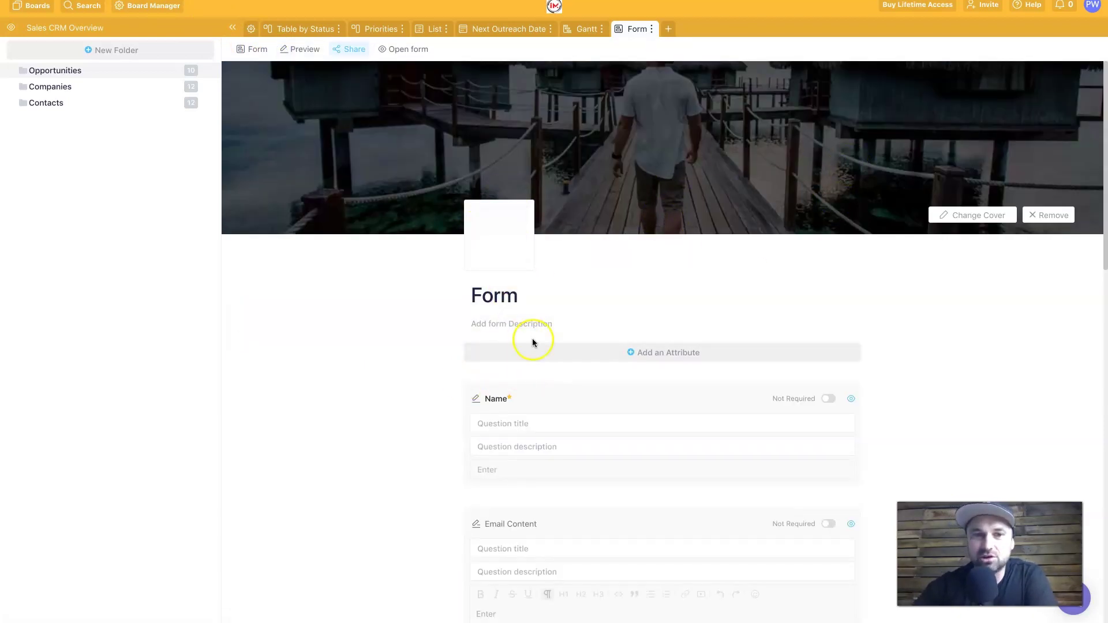
pyautogui.scroll(-2, 533, 343)
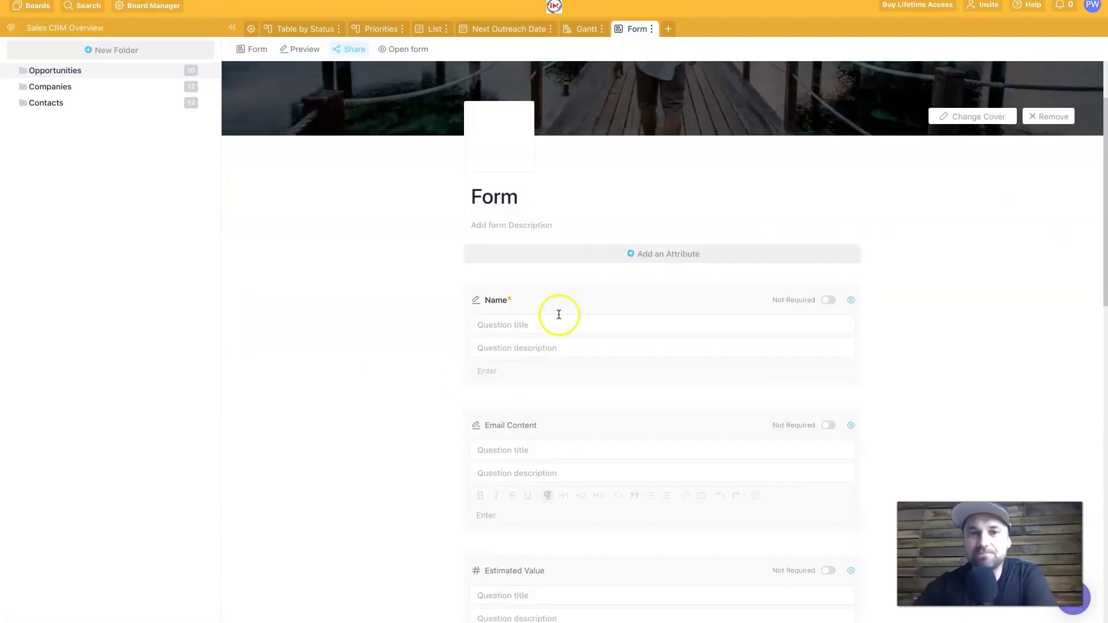
# Step: Title the form 'Client Questionnaire FB Ads' with description 'This helps us find the best possible results for you!'
pyautogui.doubleClick(517, 200)
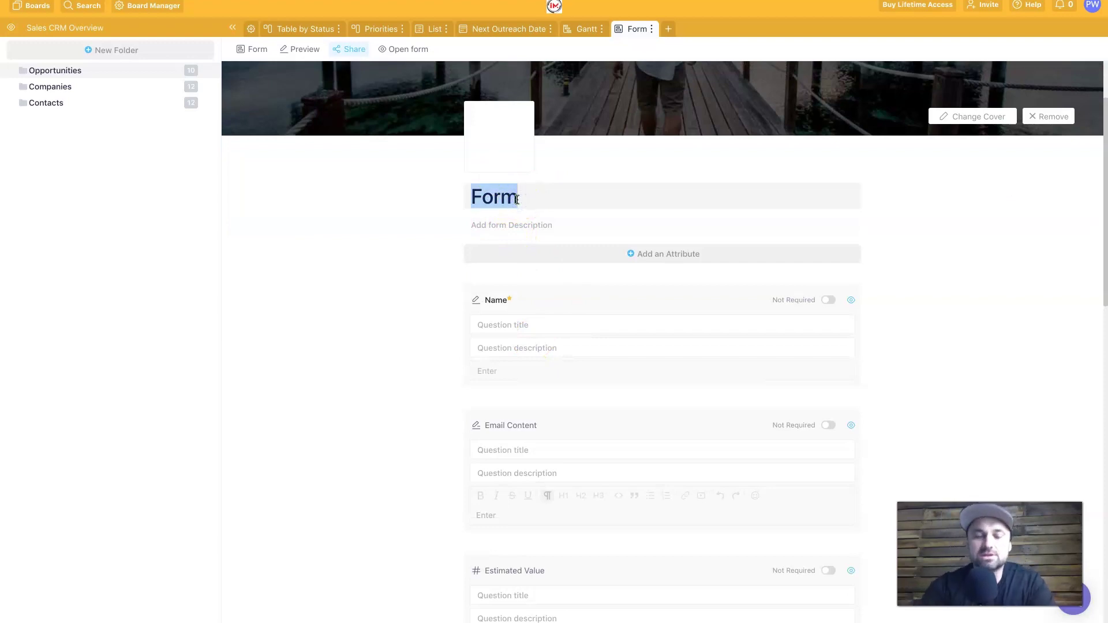
pyautogui.write('Client Questionnaire FB Ads')
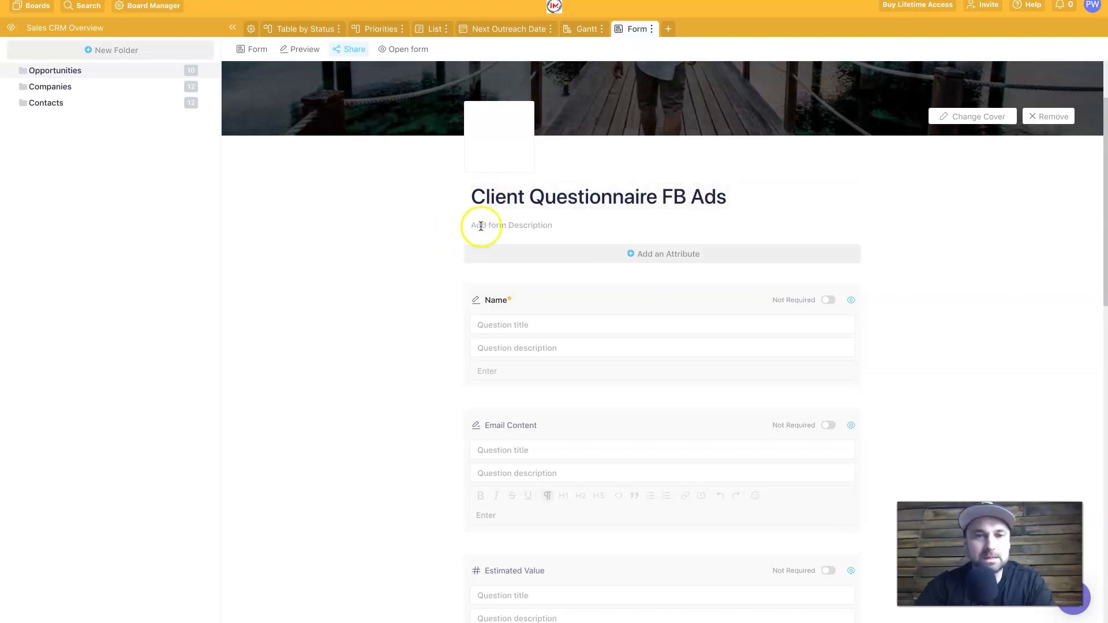
pyautogui.click(519, 227)
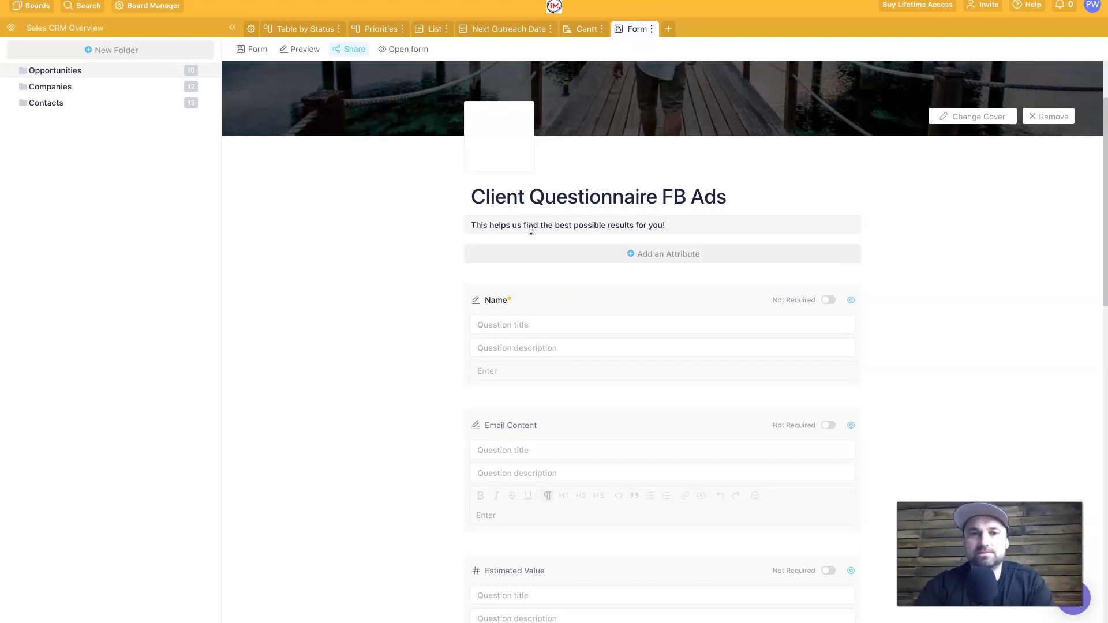
pyautogui.click(358, 289)
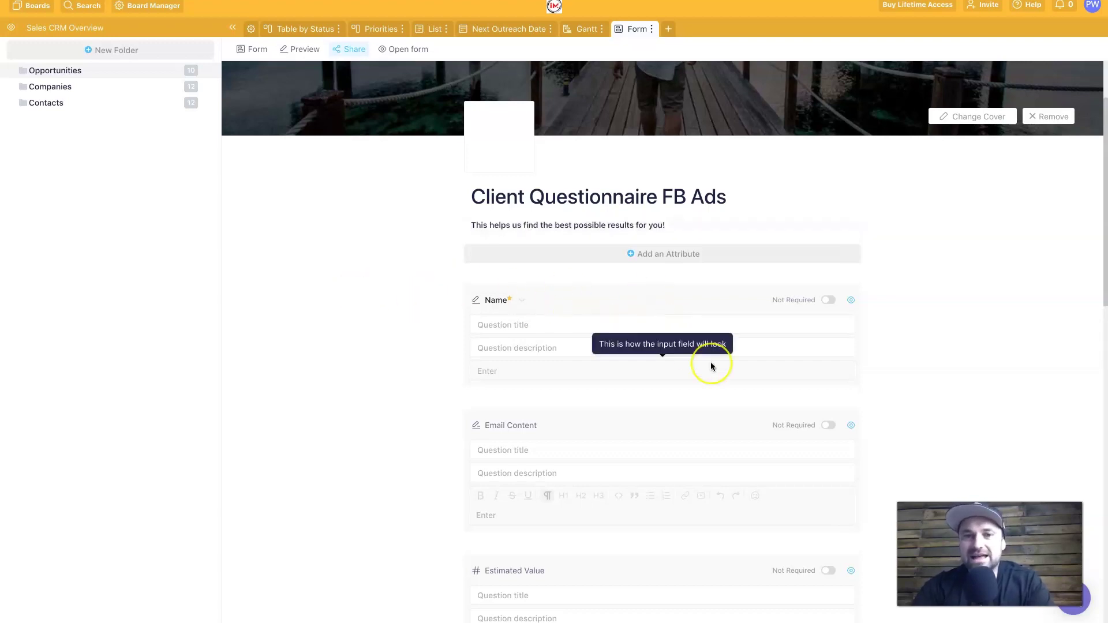
pyautogui.scroll(-5, 711, 366)
pyautogui.scroll(7, 711, 366)
pyautogui.click(609, 356)
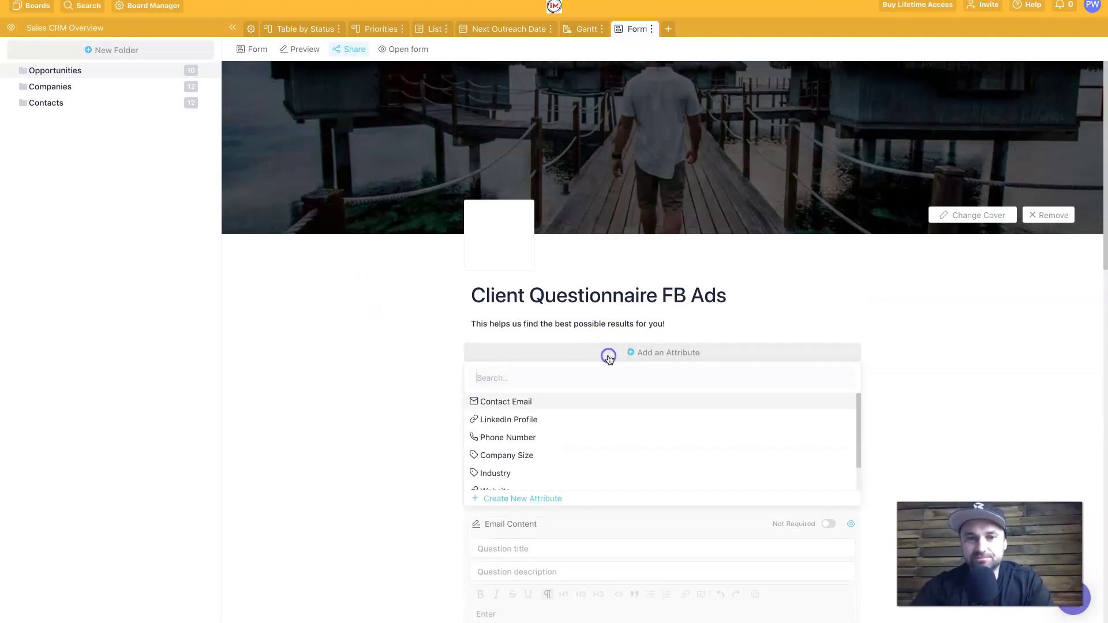
pyautogui.scroll(-1, 554, 441)
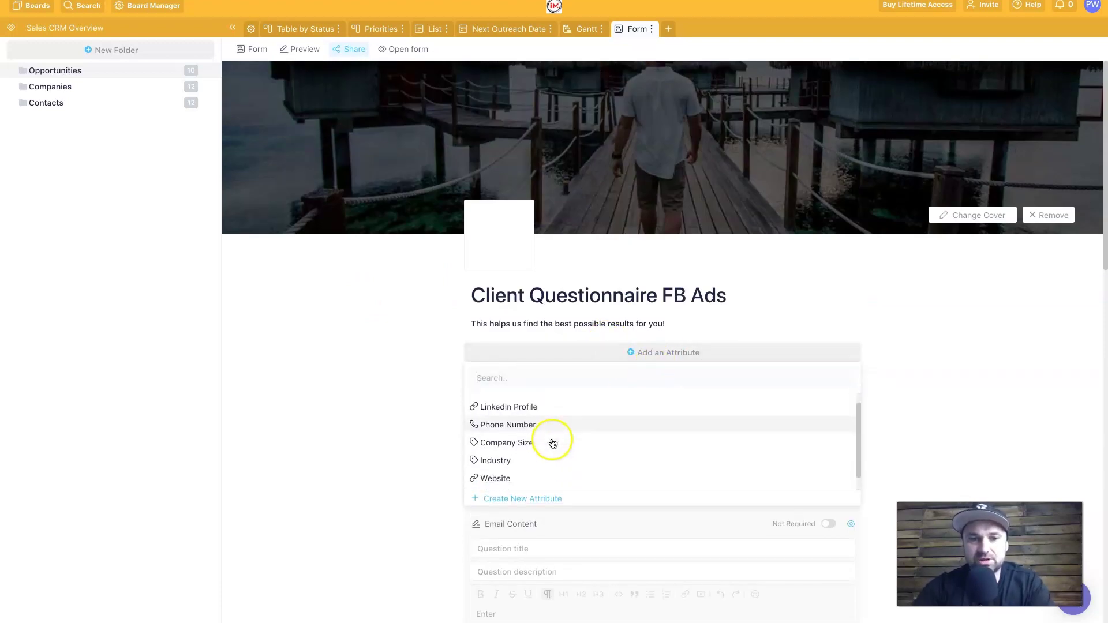
pyautogui.scroll(1, 553, 443)
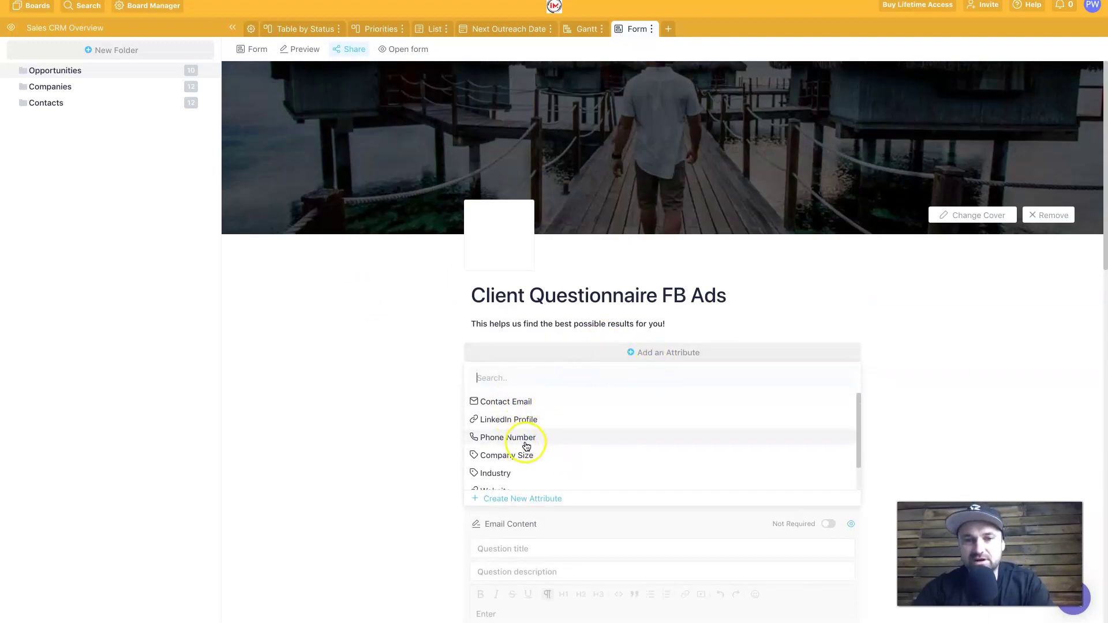
pyautogui.scroll(-1, 527, 447)
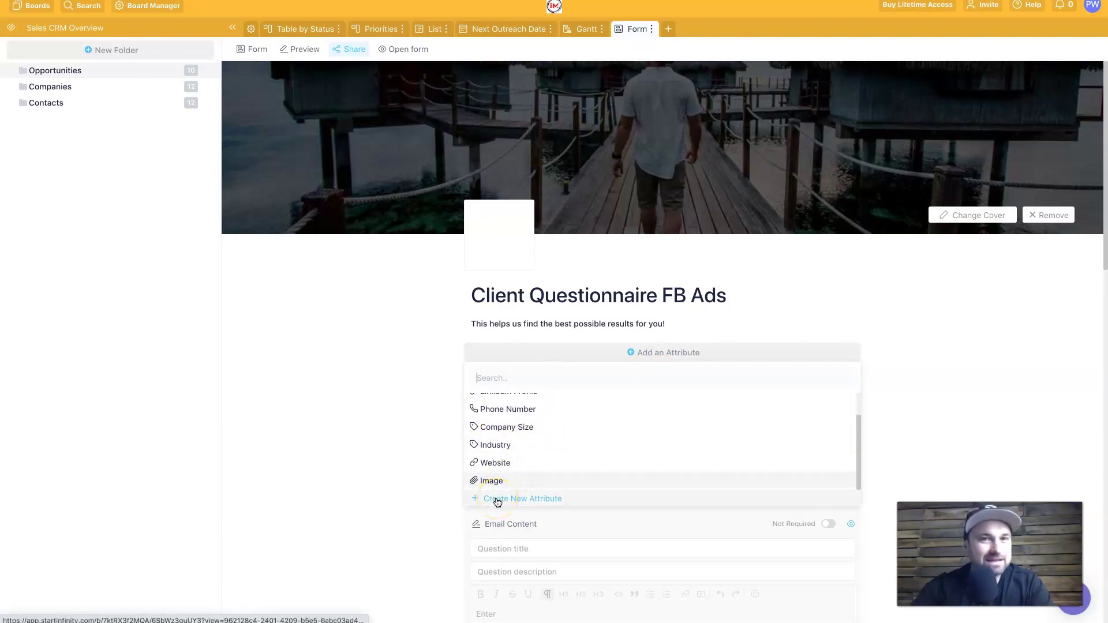
pyautogui.click(508, 500)
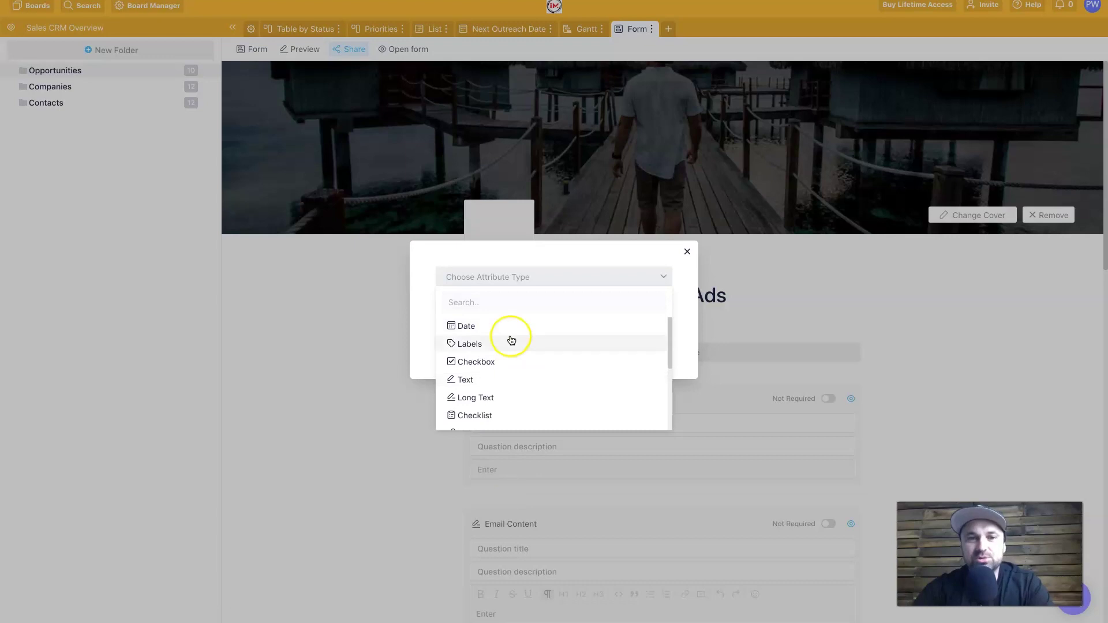
pyautogui.scroll(-1, 507, 349)
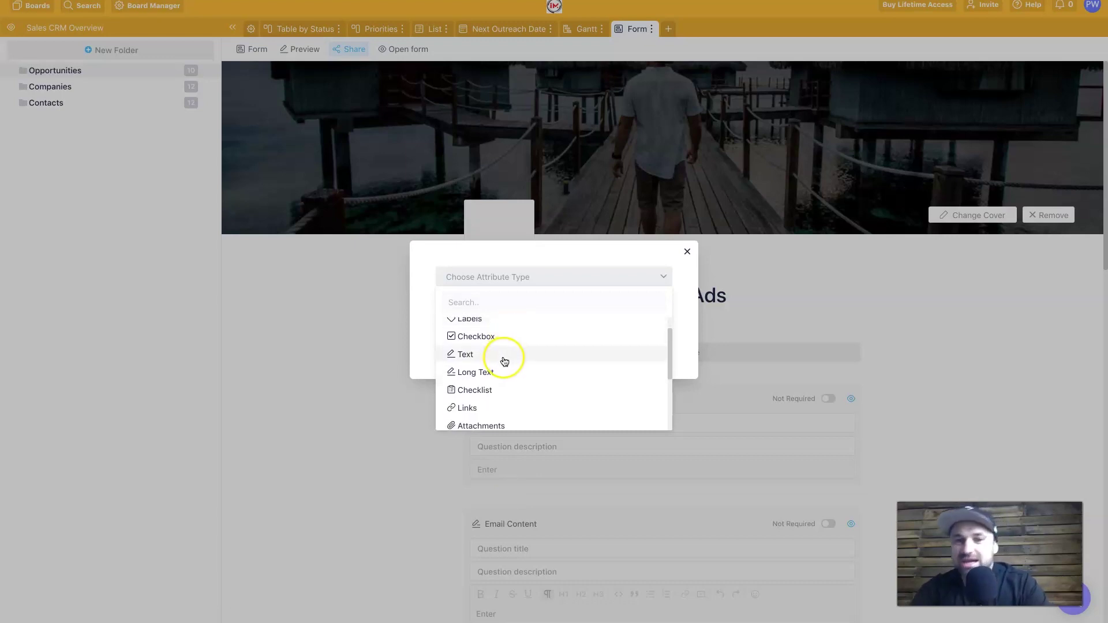
pyautogui.scroll(-2, 523, 379)
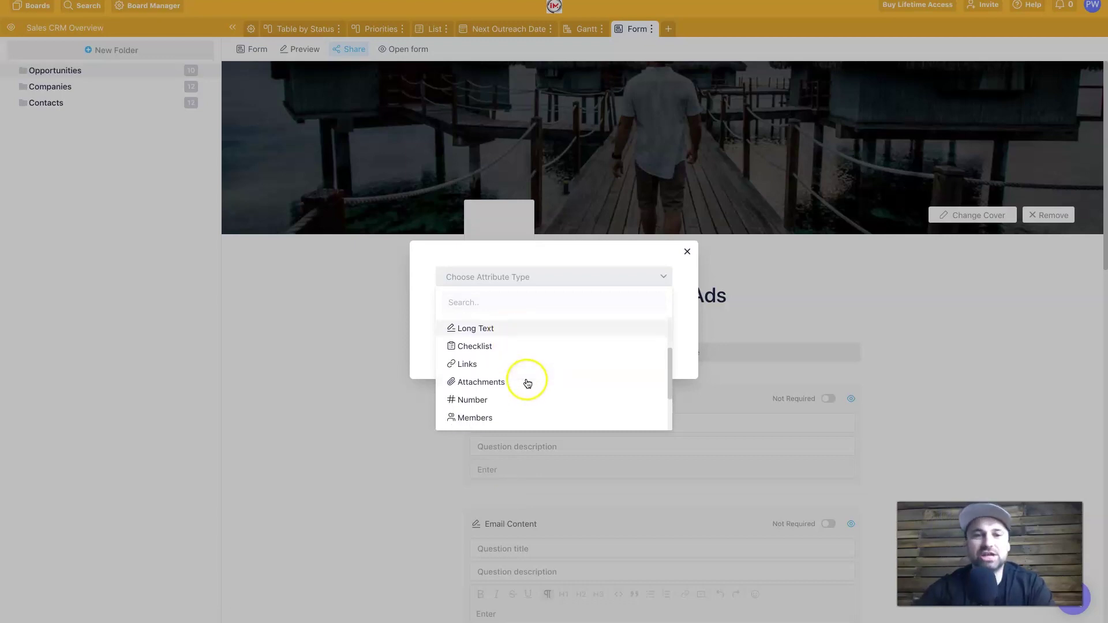
pyautogui.scroll(-2, 514, 394)
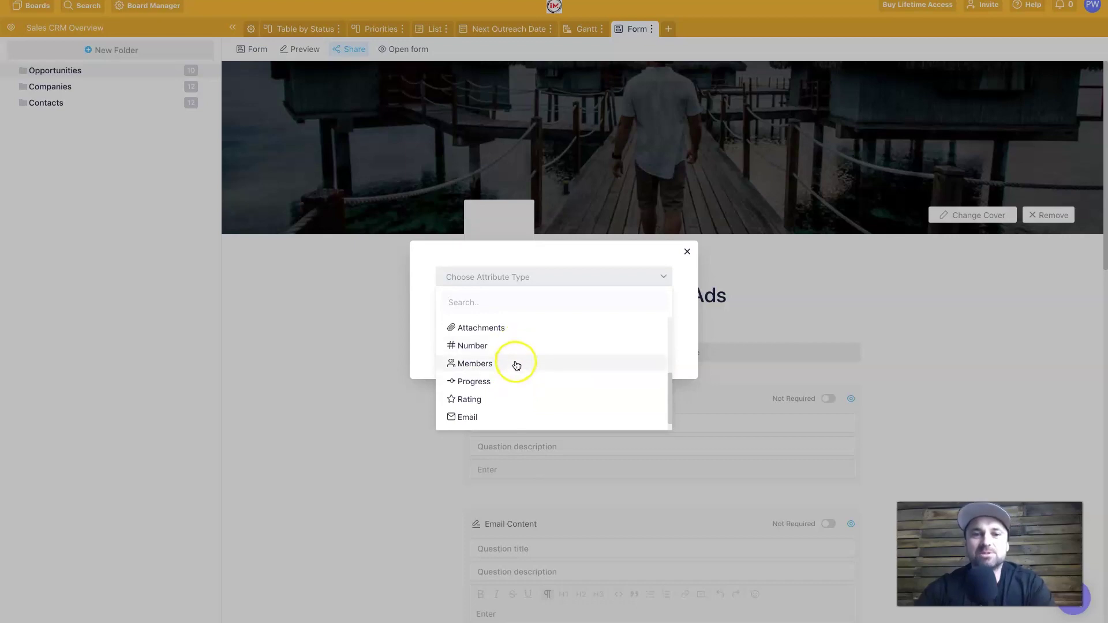
pyautogui.scroll(-1, 511, 412)
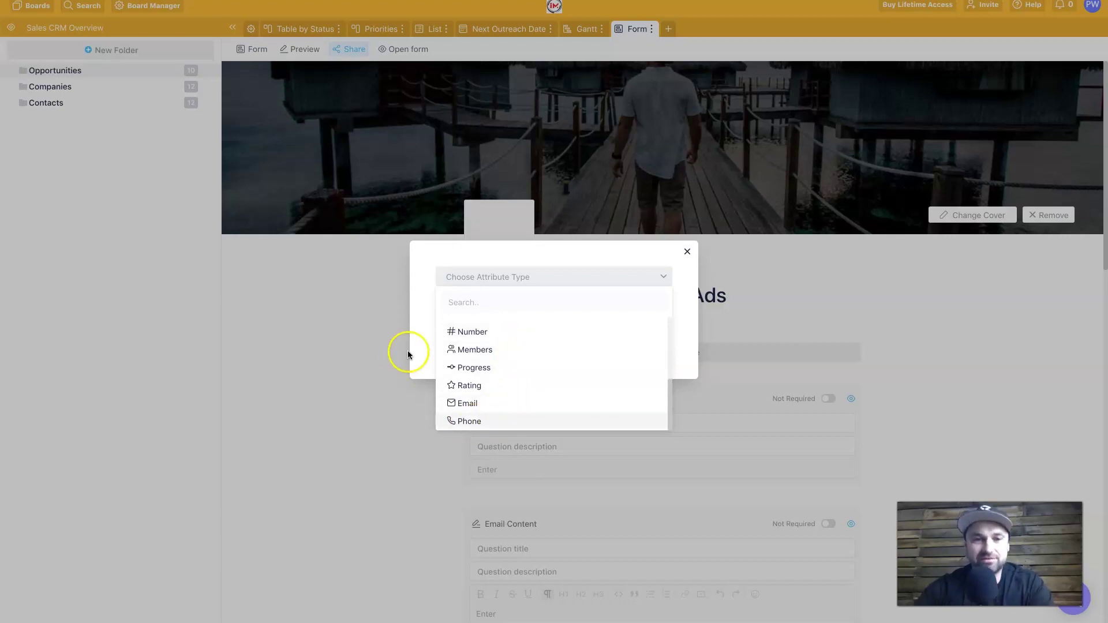
pyautogui.click(689, 252)
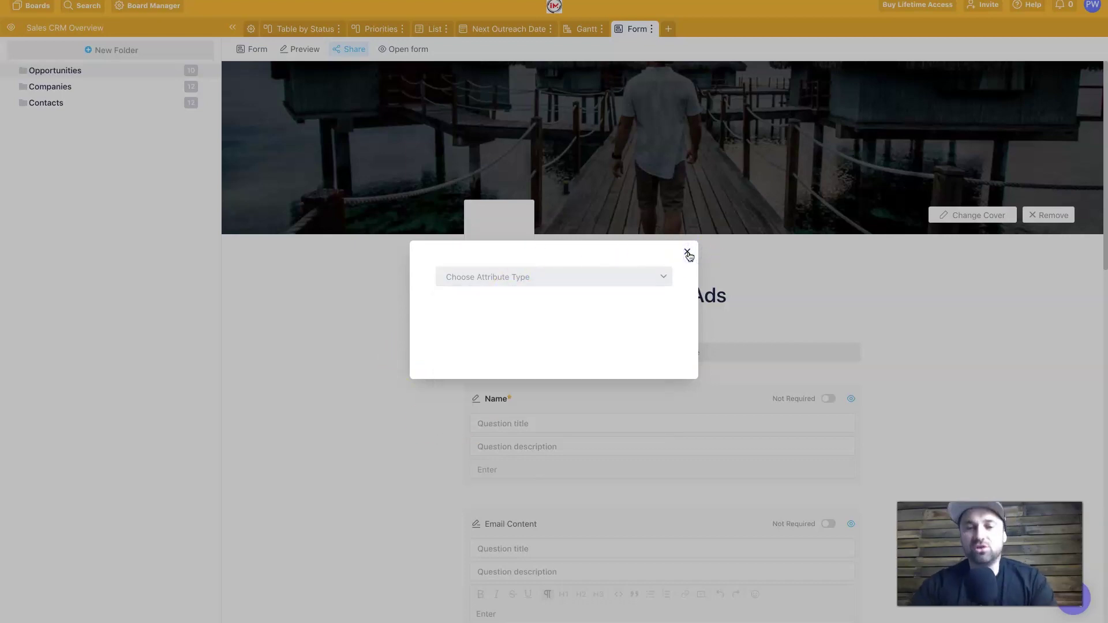
pyautogui.click(689, 253)
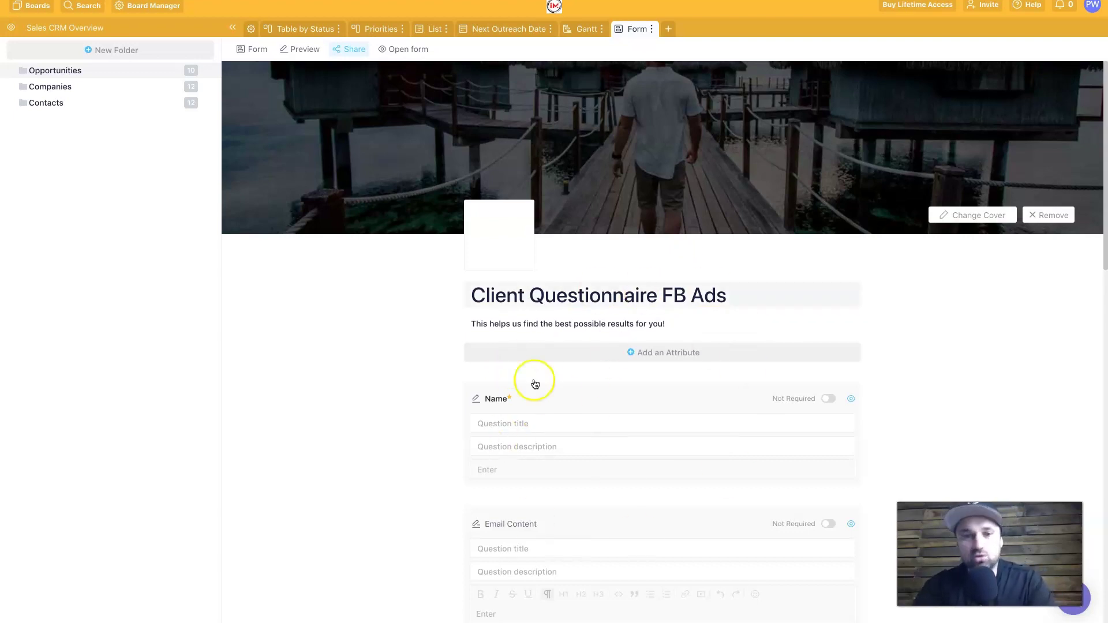
pyautogui.scroll(-3, 586, 440)
pyautogui.scroll(3, 567, 349)
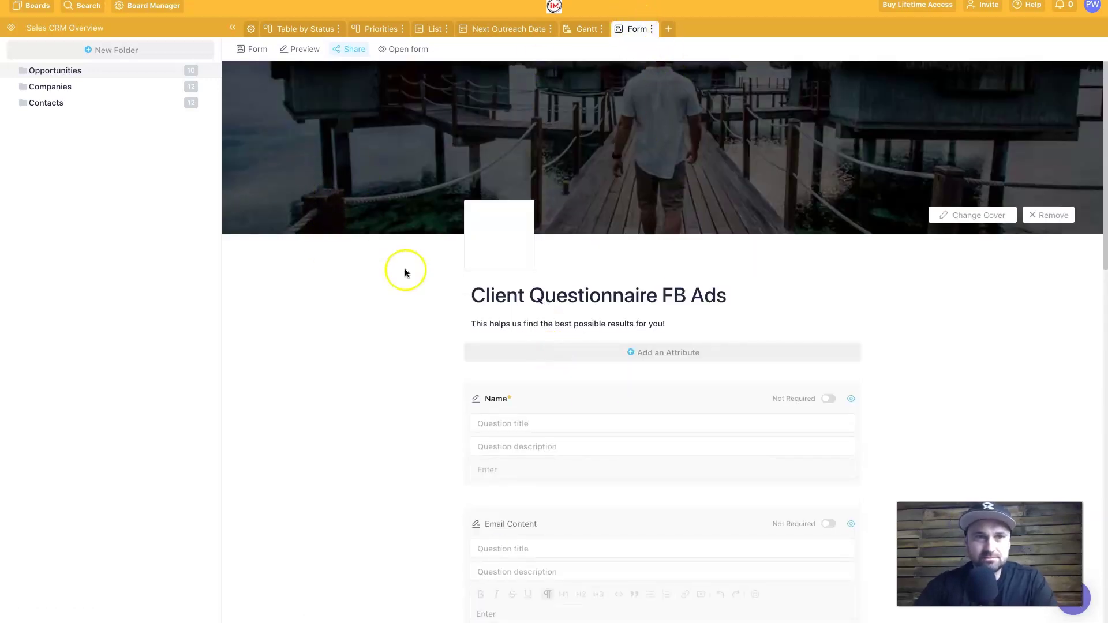
# Step: Copy the form's shareable link and enter a sample name into the live form's Name field
pyautogui.click(358, 50)
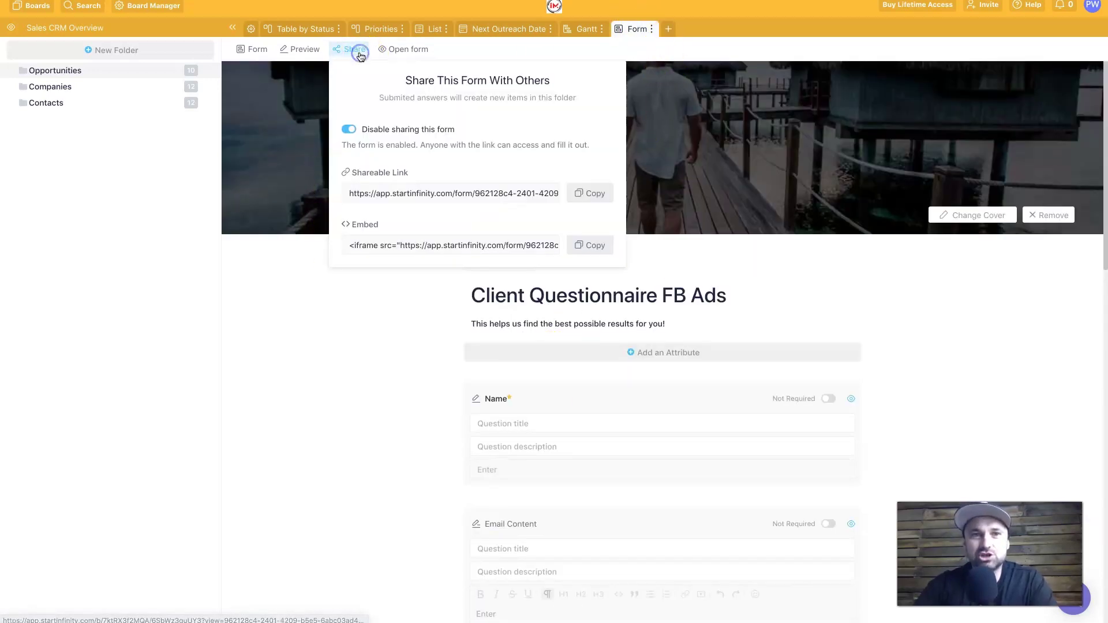
pyautogui.click(594, 193)
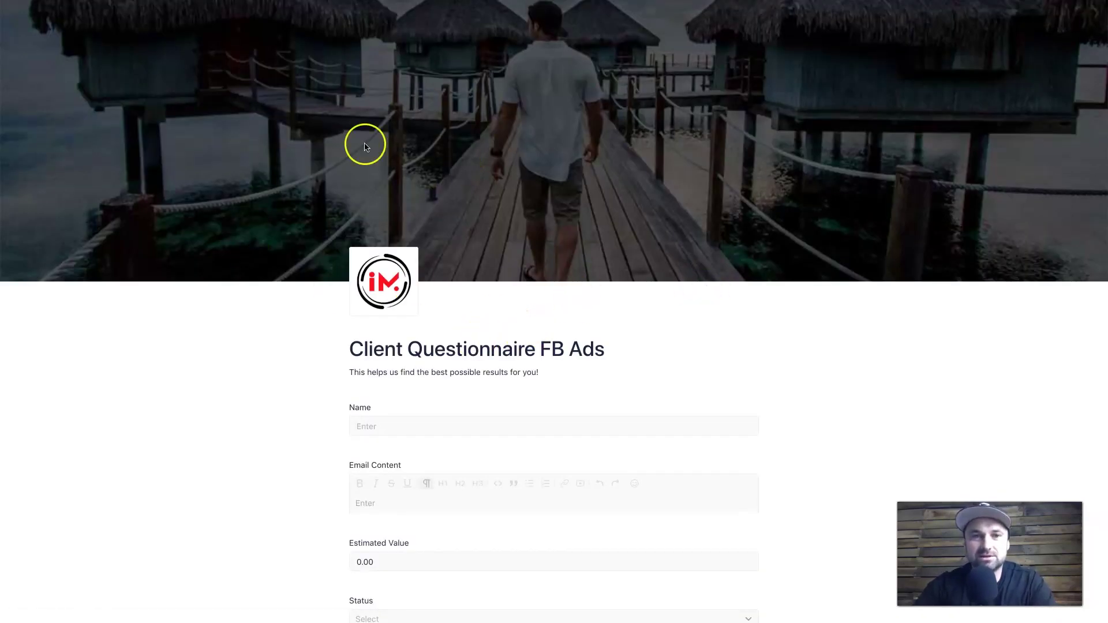
pyautogui.scroll(-3, 491, 398)
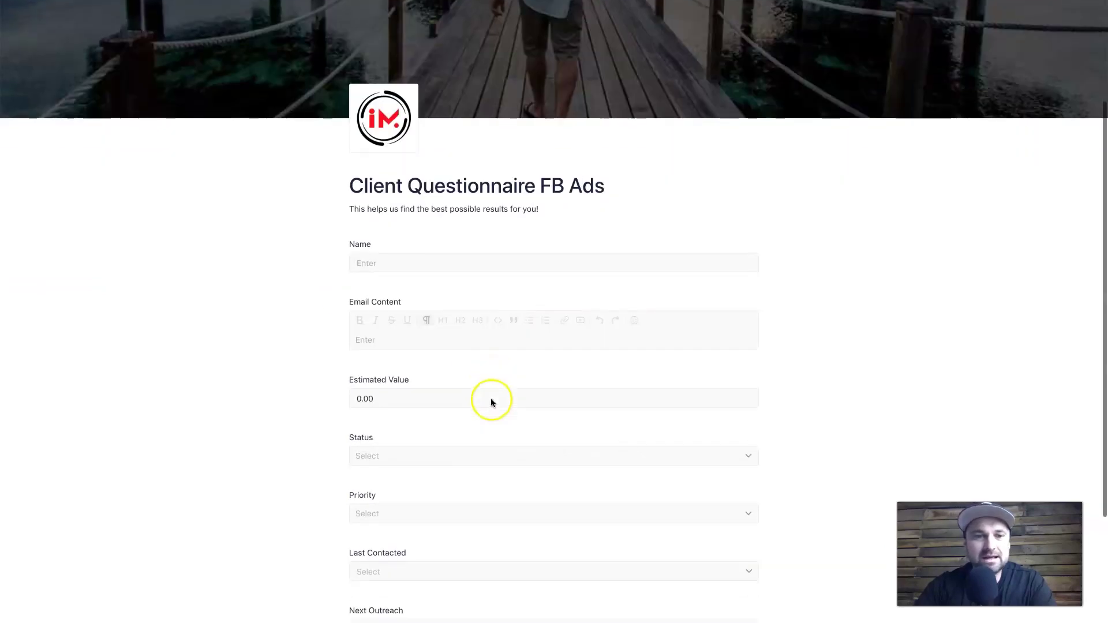
pyautogui.click(453, 260)
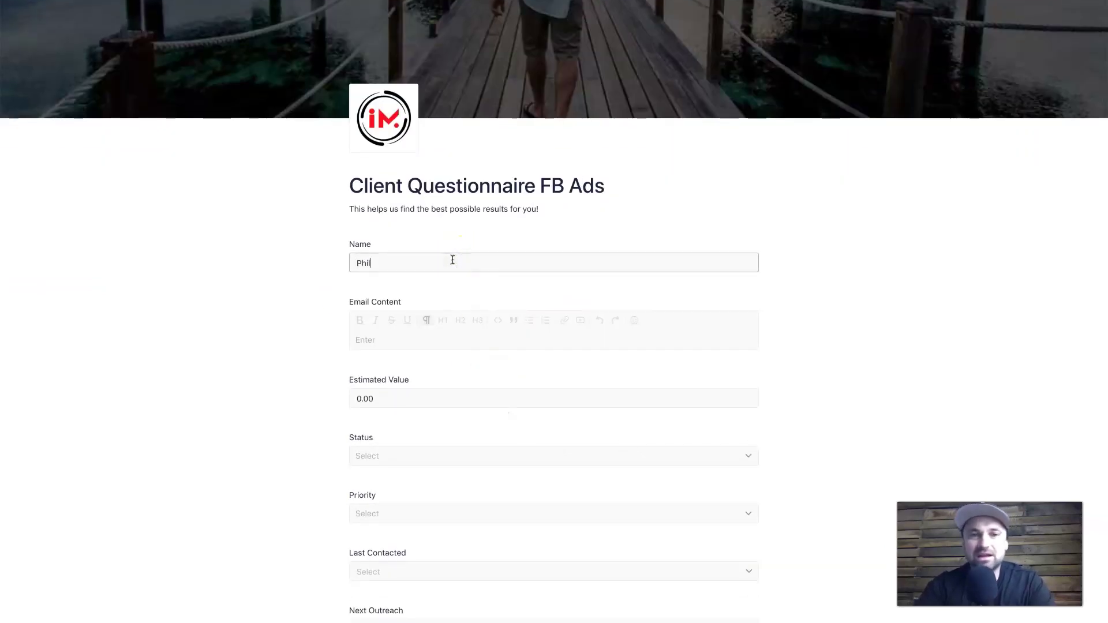
pyautogui.click(428, 399)
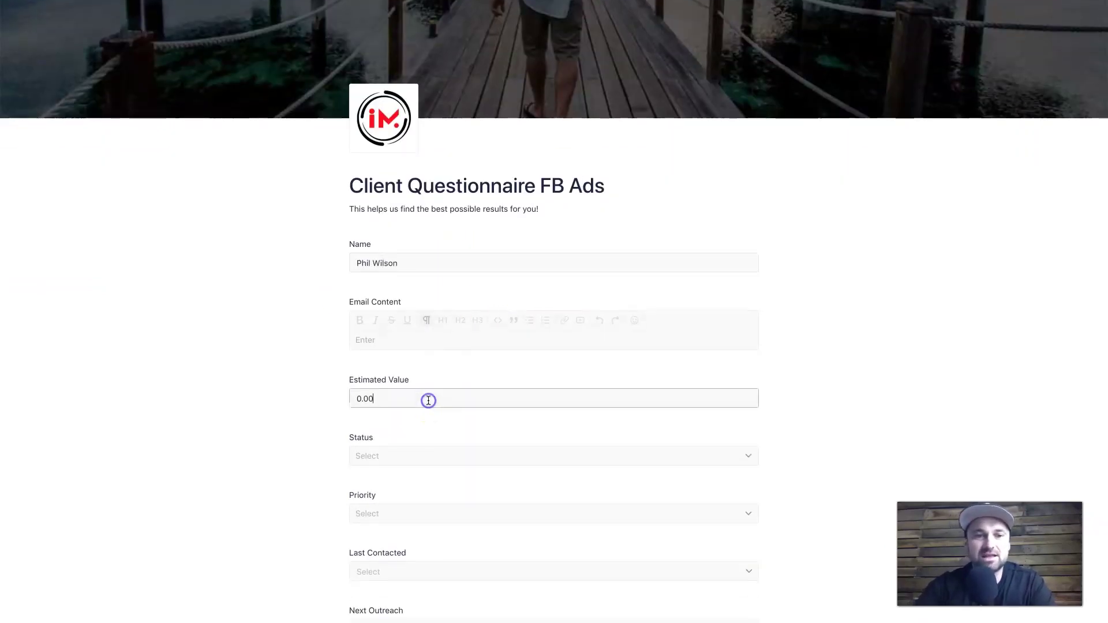
pyautogui.scroll(-3, 430, 347)
pyautogui.scroll(2, 502, 476)
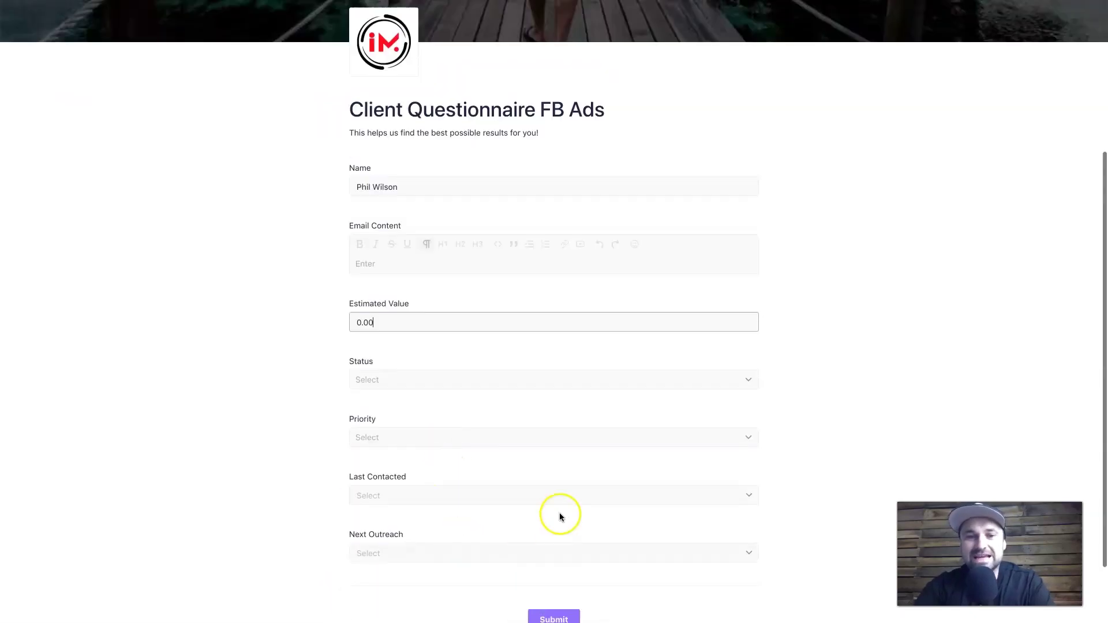
pyautogui.scroll(-2, 560, 513)
pyautogui.scroll(6, 447, 215)
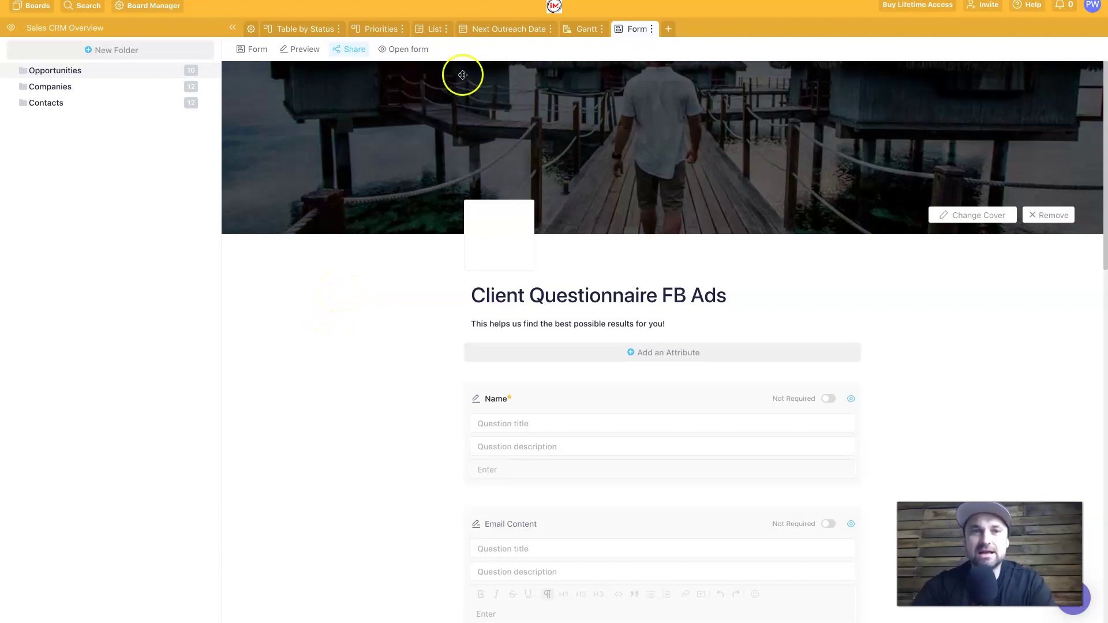
# Step: Add a Table view to the Sales CRM board, keeping the default name Table 2
pyautogui.click(669, 29)
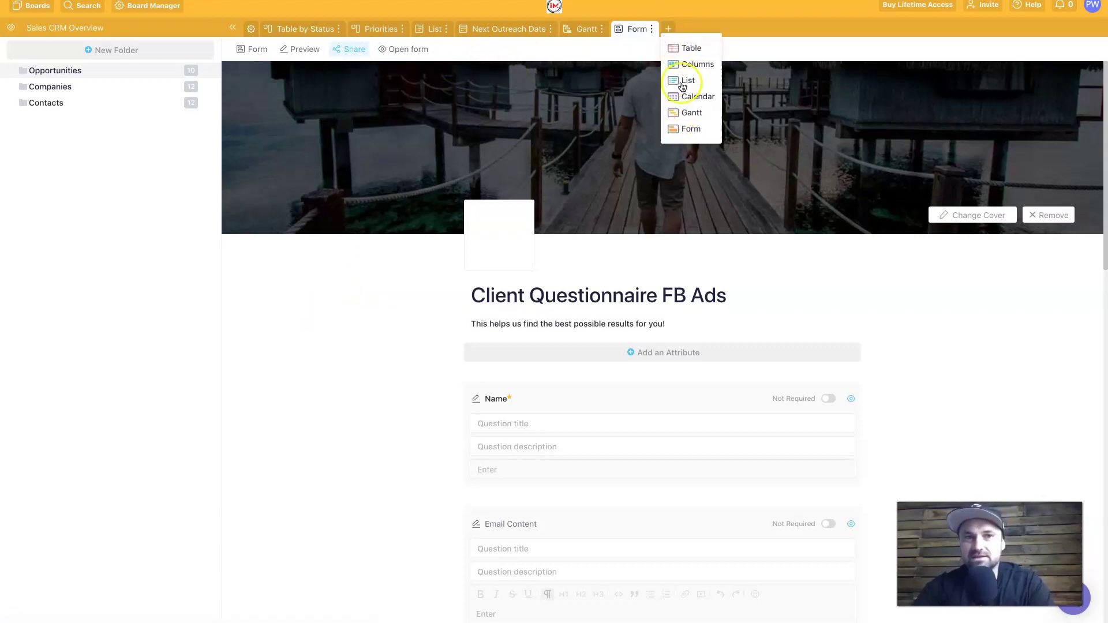
pyautogui.click(691, 48)
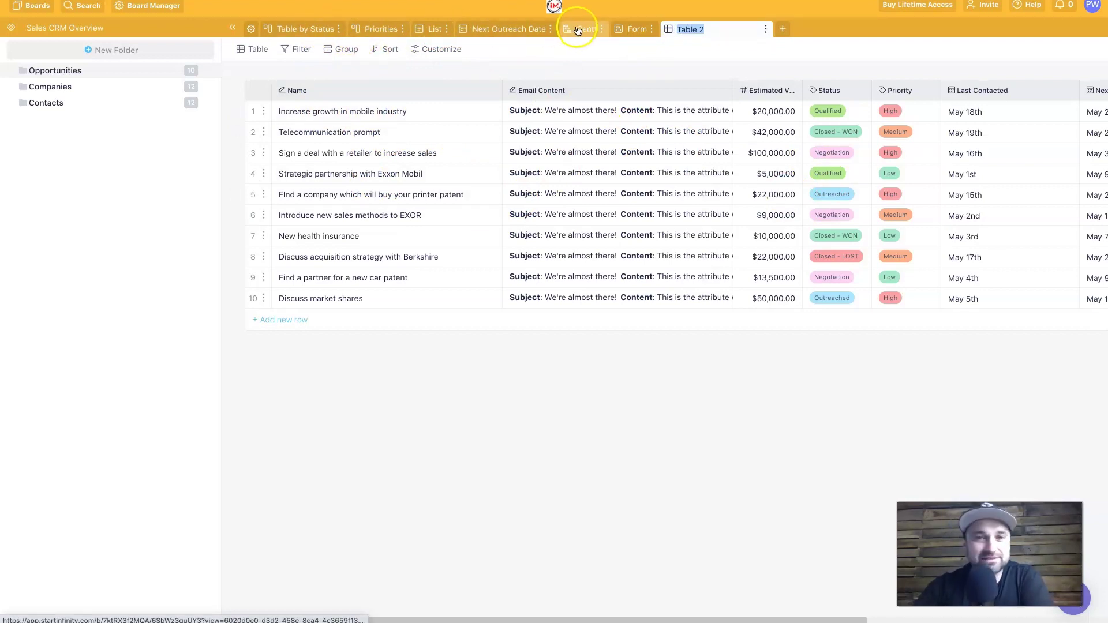
pyautogui.click(647, 63)
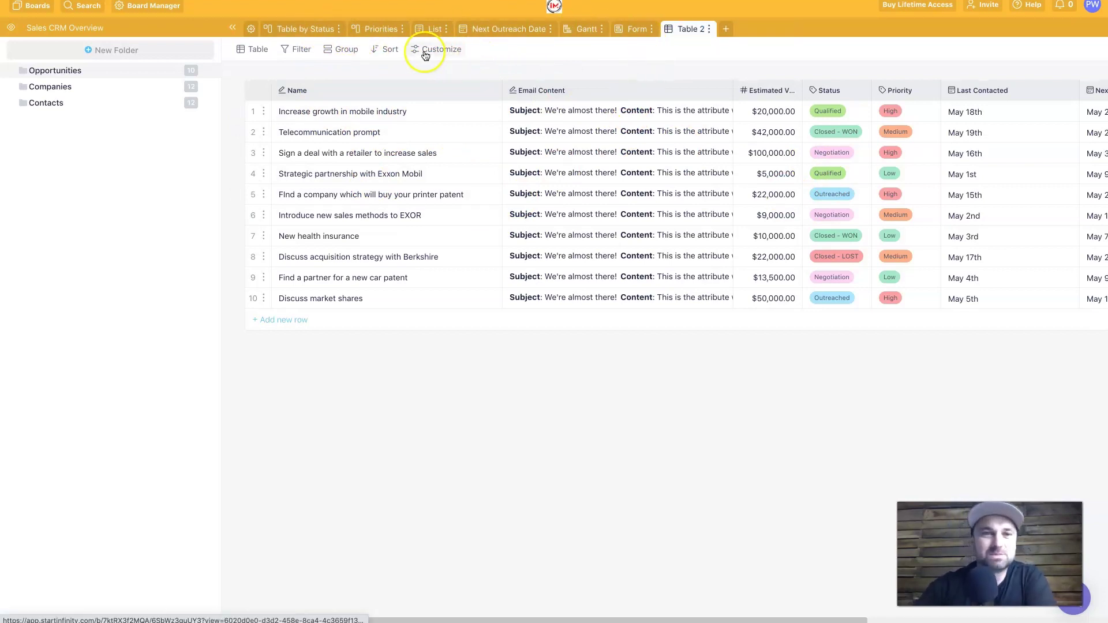
pyautogui.click(455, 51)
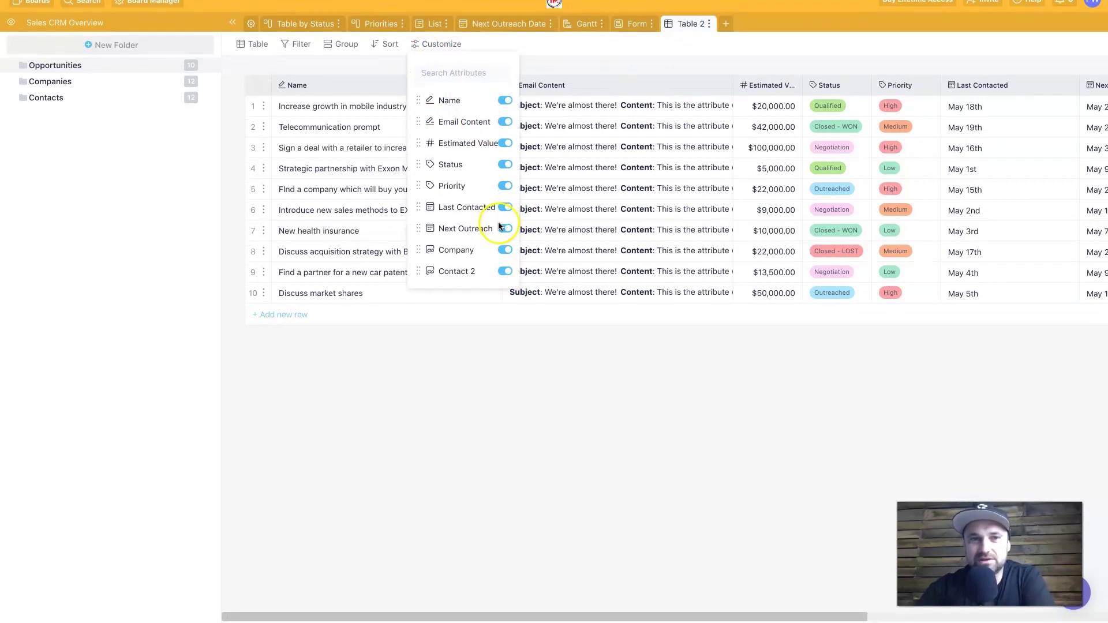
# Step: Check the visible columns and filterable attributes without adding any filter
pyautogui.click(341, 74)
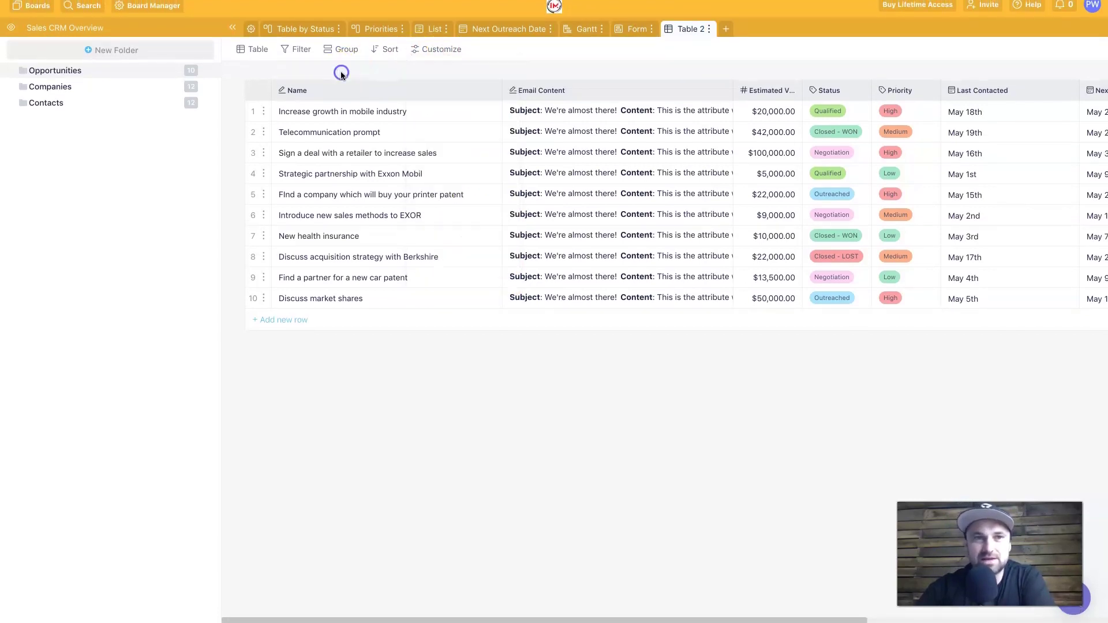
pyautogui.click(301, 50)
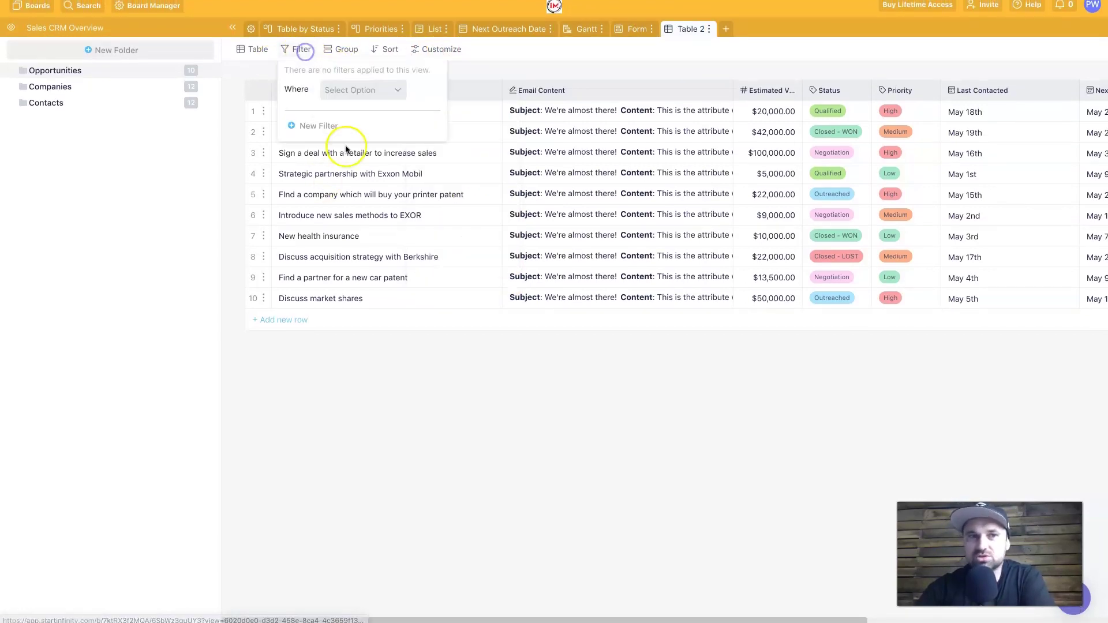
pyautogui.click(350, 90)
pyautogui.scroll(-2, 381, 191)
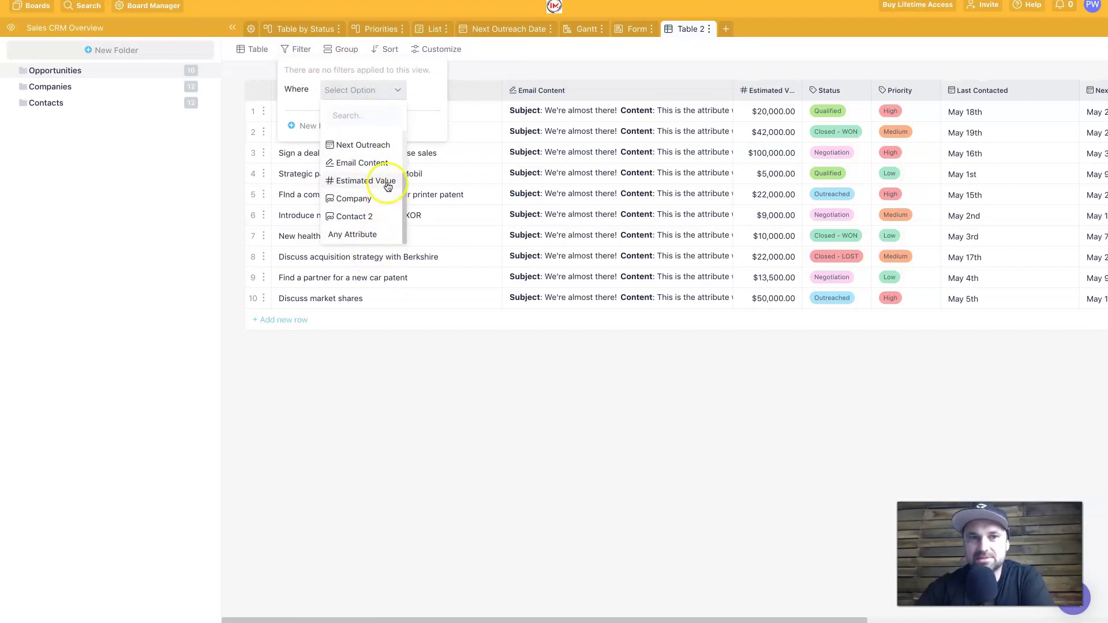
pyautogui.scroll(2, 388, 184)
pyautogui.click(372, 93)
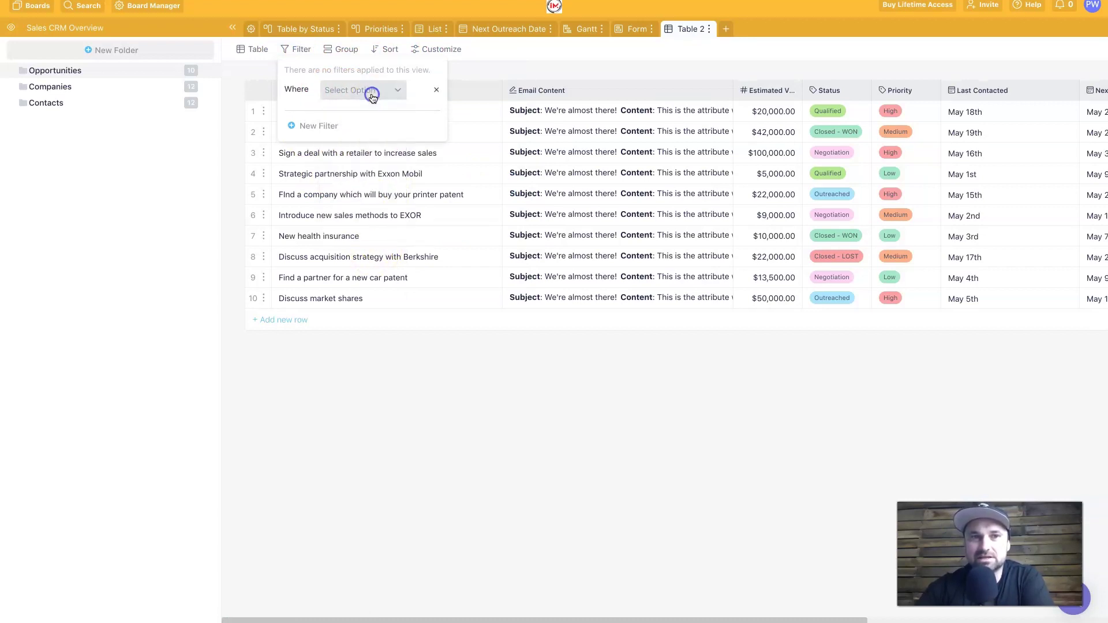
# Step: Group the Table 2 rows by Priority into Low (3), Medium (3) and High (4)
pyautogui.click(339, 49)
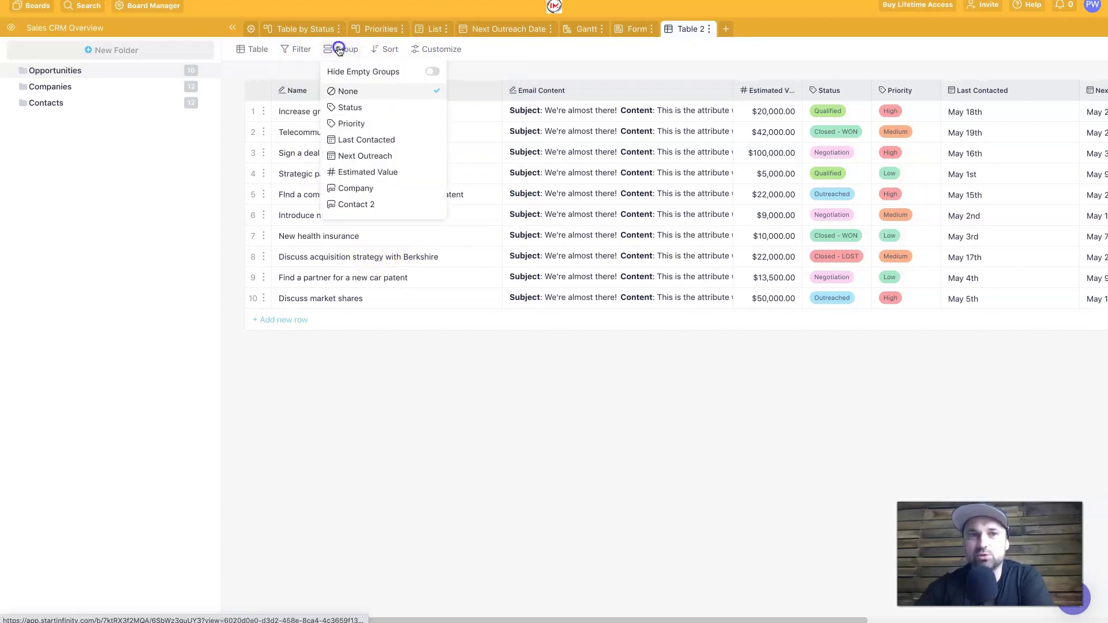
pyautogui.click(400, 123)
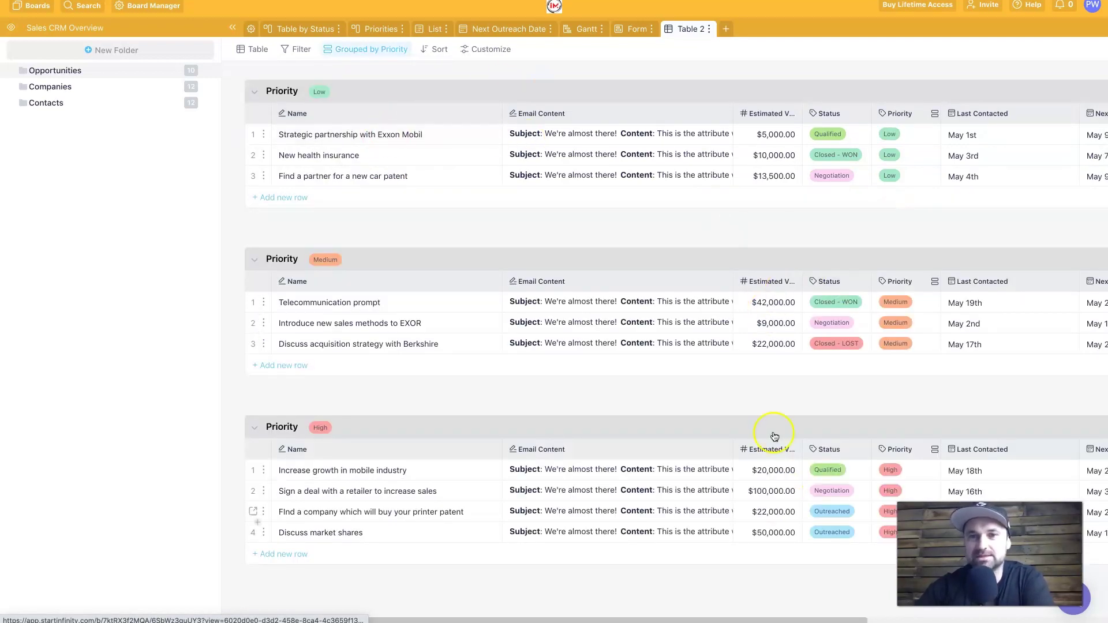
pyautogui.click(388, 47)
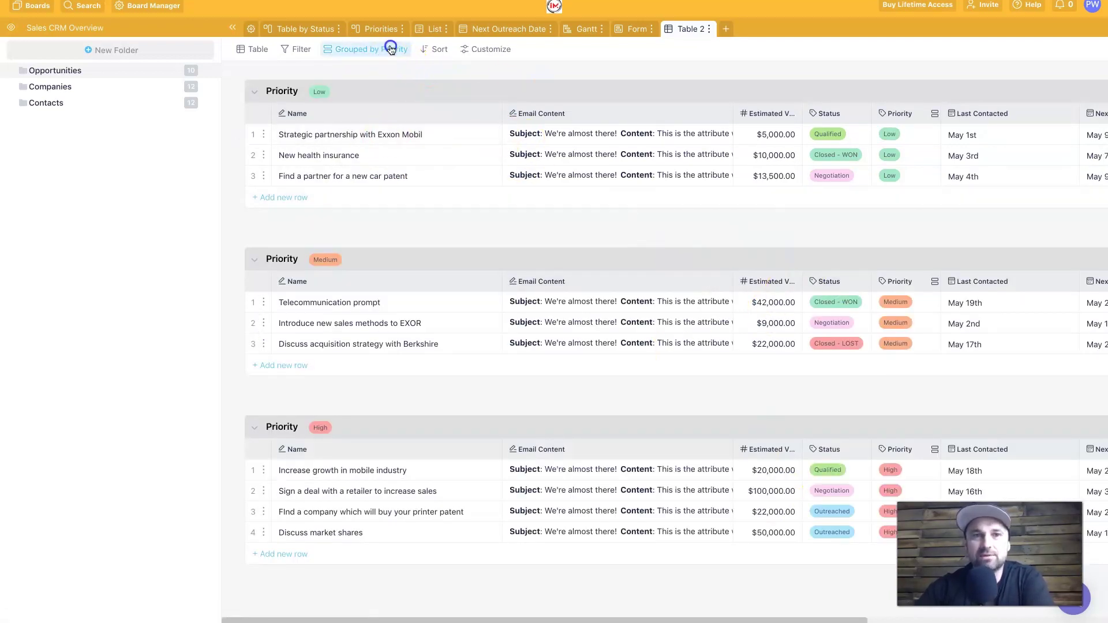
pyautogui.click(431, 121)
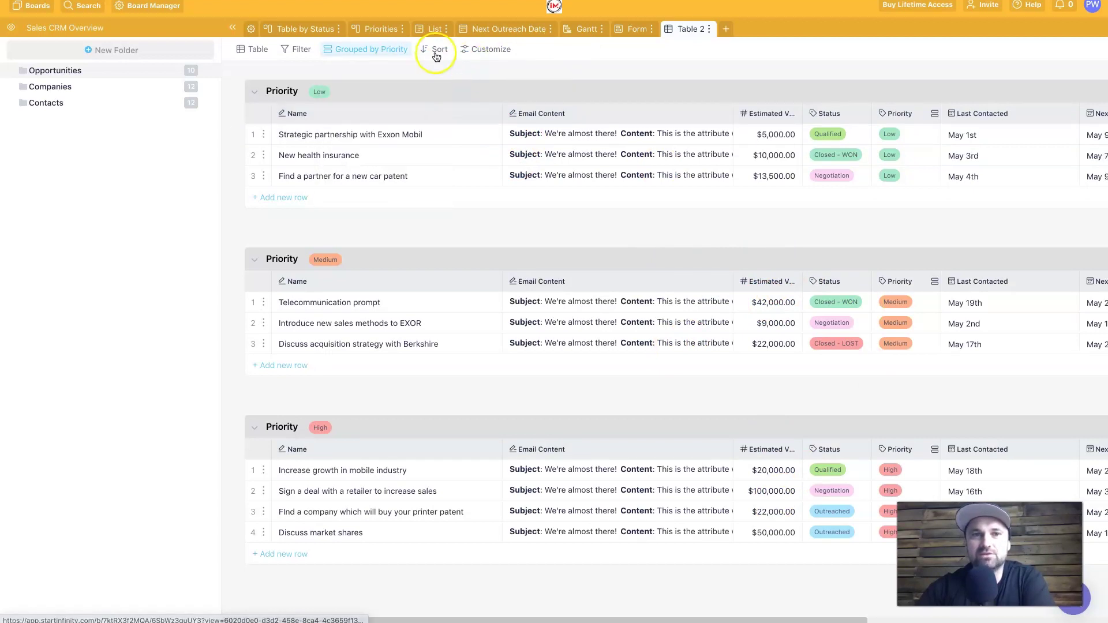
# Step: Set the table grouping to None, then apply and clear a Name A→Z sort
pyautogui.click(384, 49)
pyautogui.click(346, 92)
pyautogui.click(388, 49)
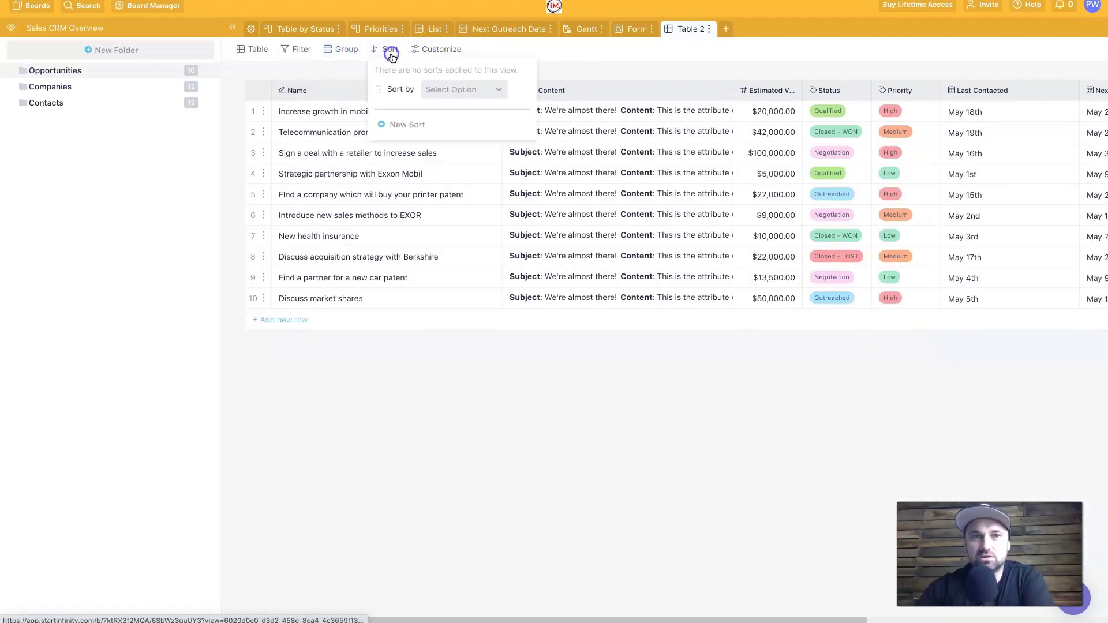
pyautogui.click(459, 92)
pyautogui.click(473, 154)
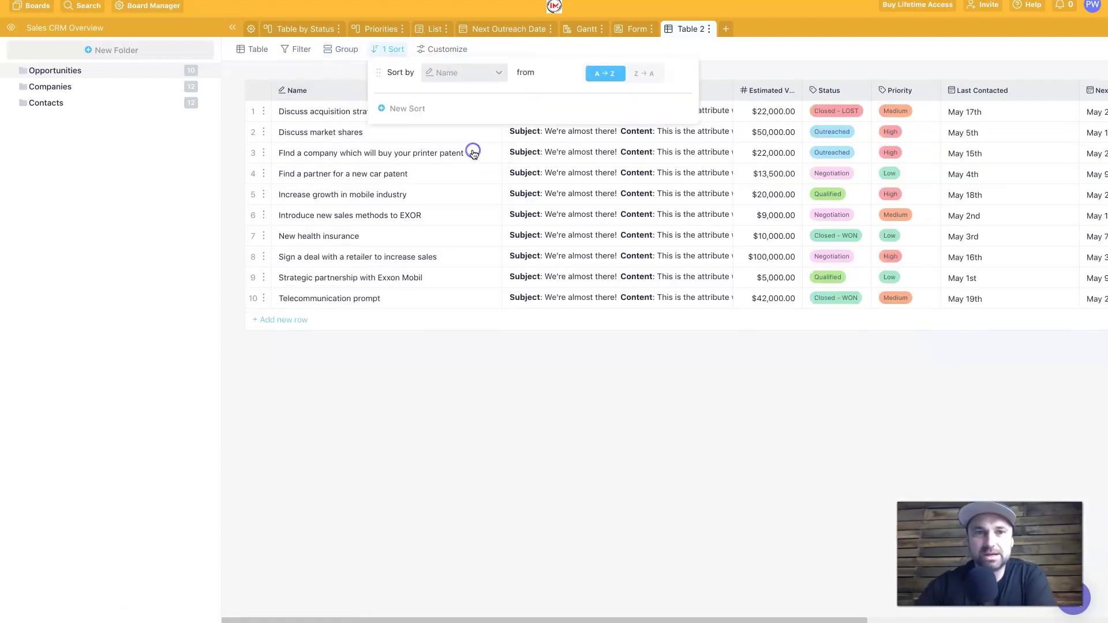
pyautogui.click(459, 84)
pyautogui.click(459, 119)
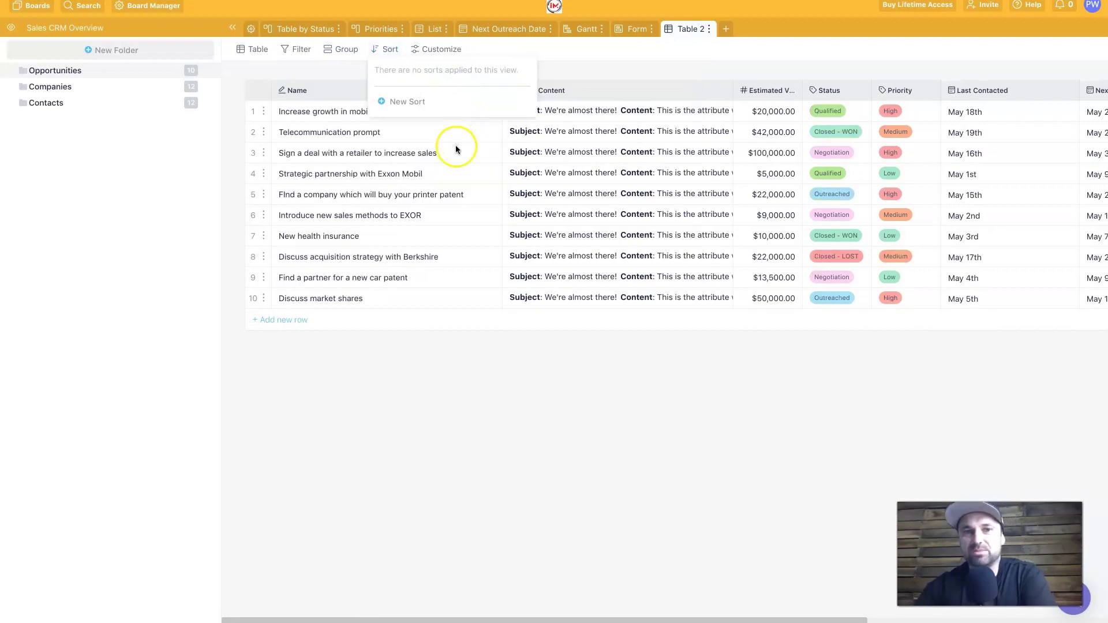
# Step: Apply the Name A→Z sort again, then remove it and close the sort panel
pyautogui.click(391, 49)
pyautogui.click(391, 49)
pyautogui.click(428, 87)
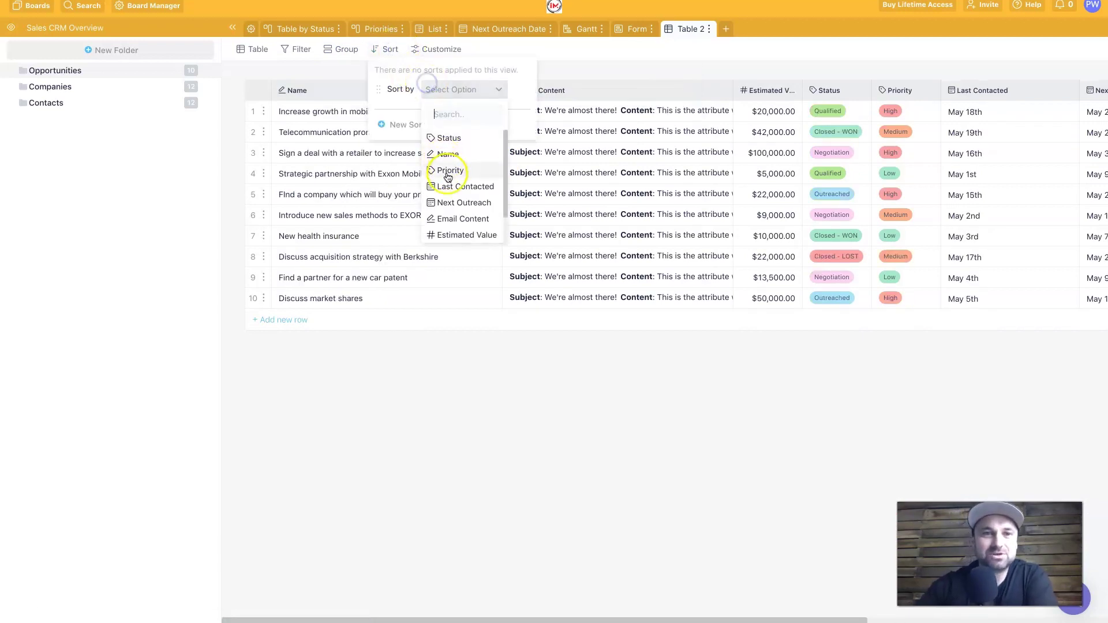
pyautogui.click(448, 173)
pyautogui.click(389, 49)
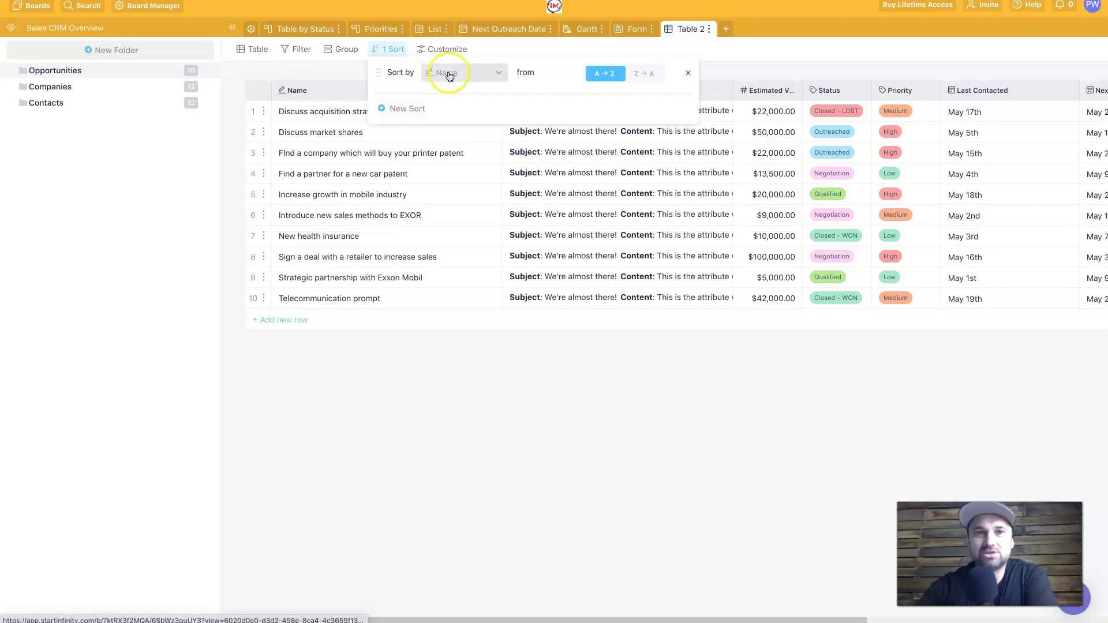
pyautogui.click(689, 72)
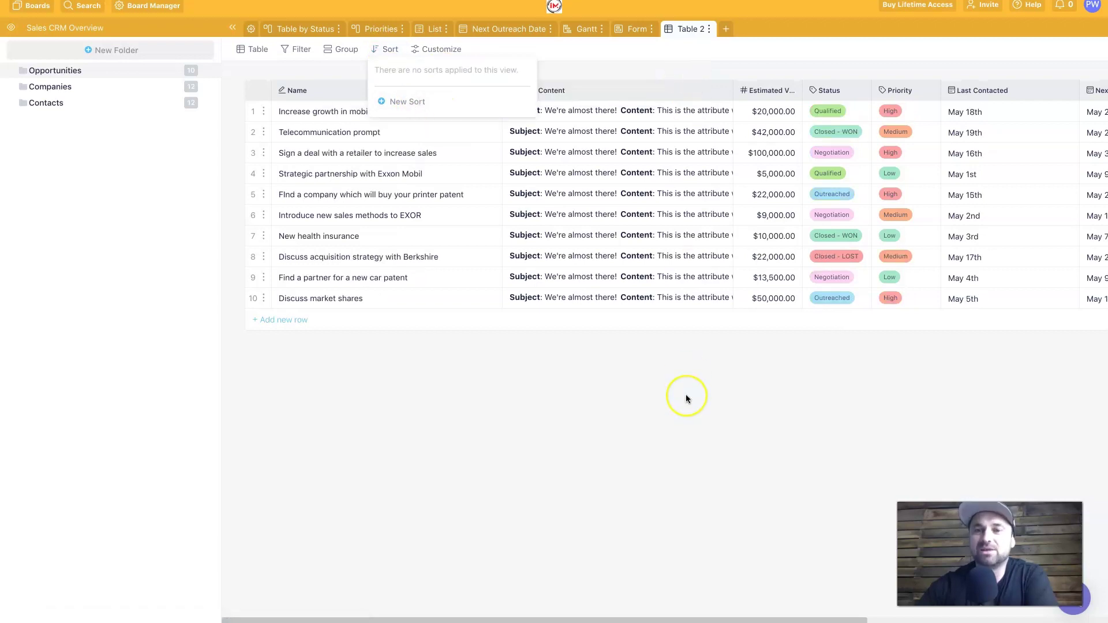
pyautogui.click(650, 363)
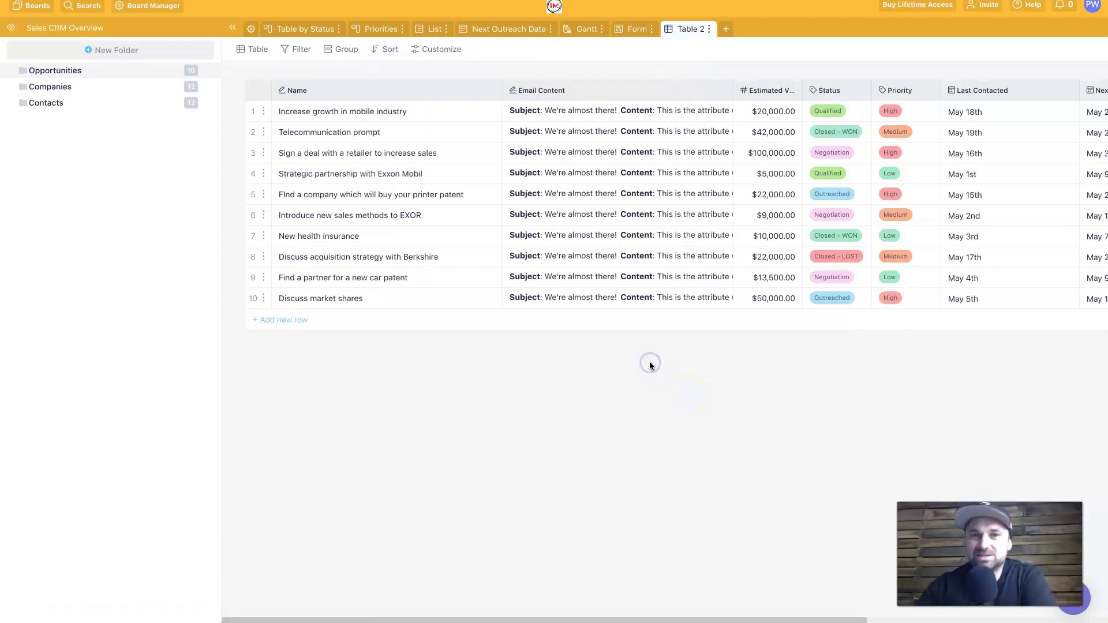
pyautogui.hscroll(5, 702, 231)
pyautogui.hscroll(-5, 702, 231)
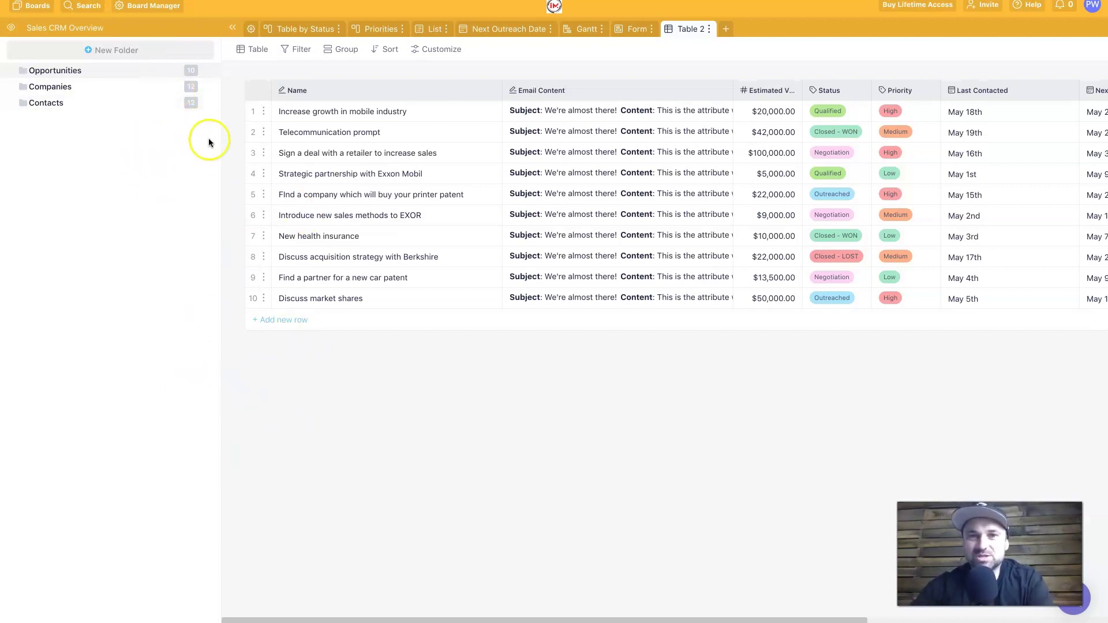
pyautogui.click(153, 12)
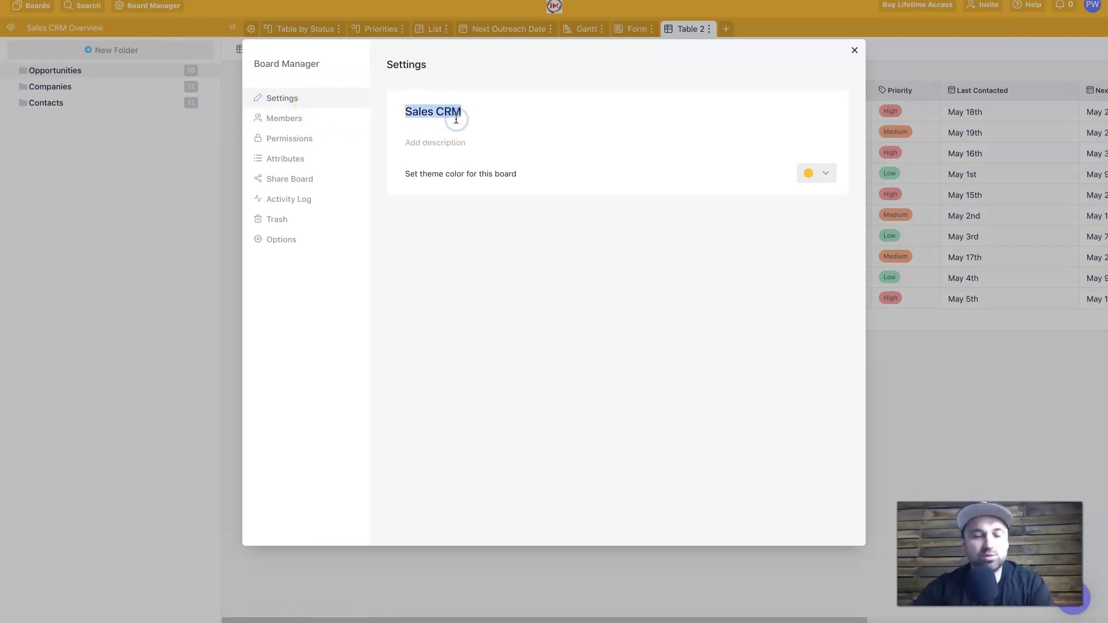
# Step: Change the Sales CRM board theme colour to blue, then back to yellow
pyautogui.click(461, 153)
pyautogui.click(820, 173)
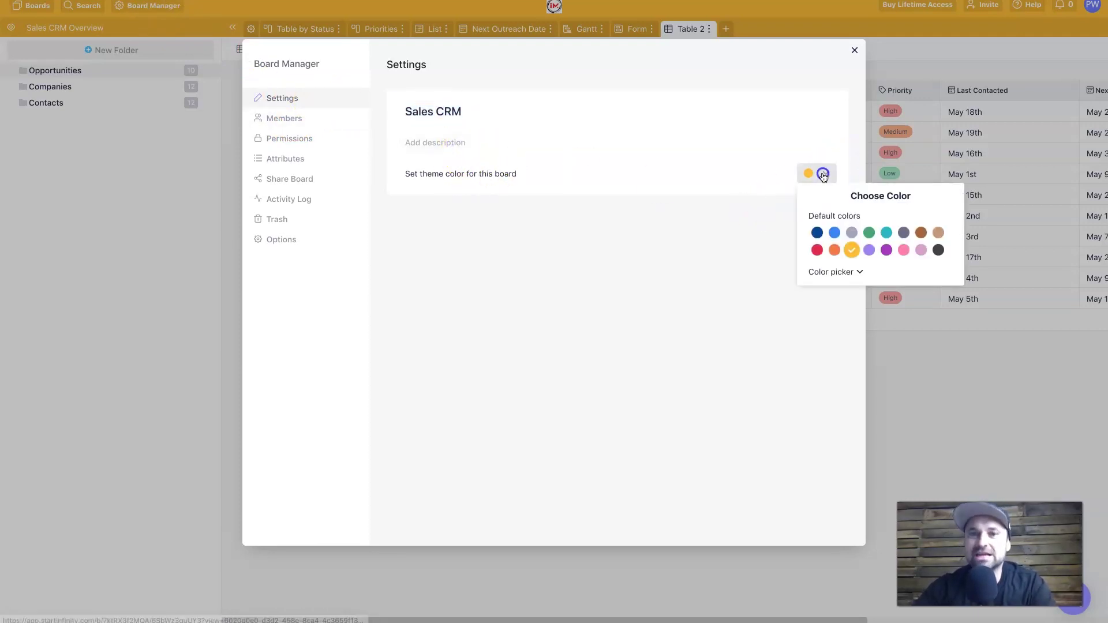
pyautogui.click(833, 231)
pyautogui.click(830, 177)
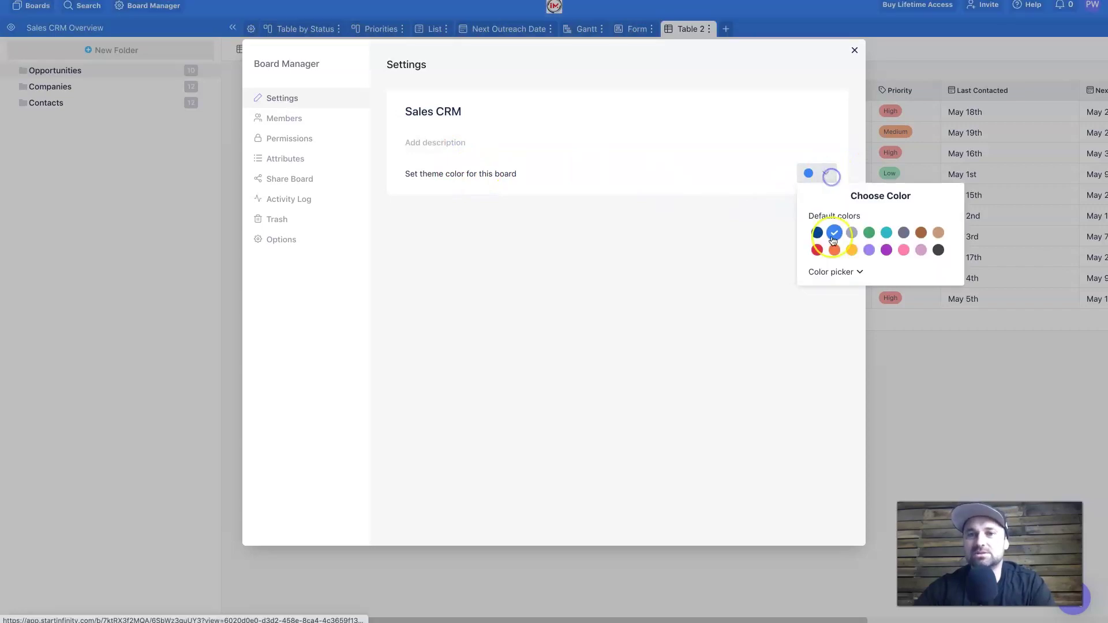
pyautogui.click(853, 255)
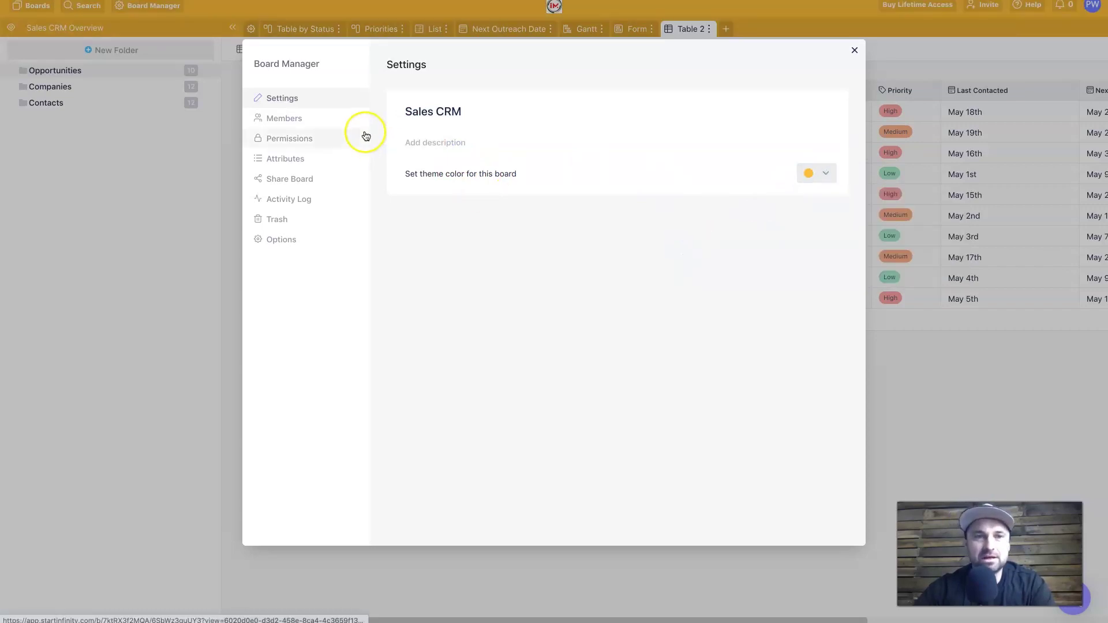
# Step: Review the board's Members, Permissions, Attributes, Share Board and Options pages
pyautogui.click(349, 120)
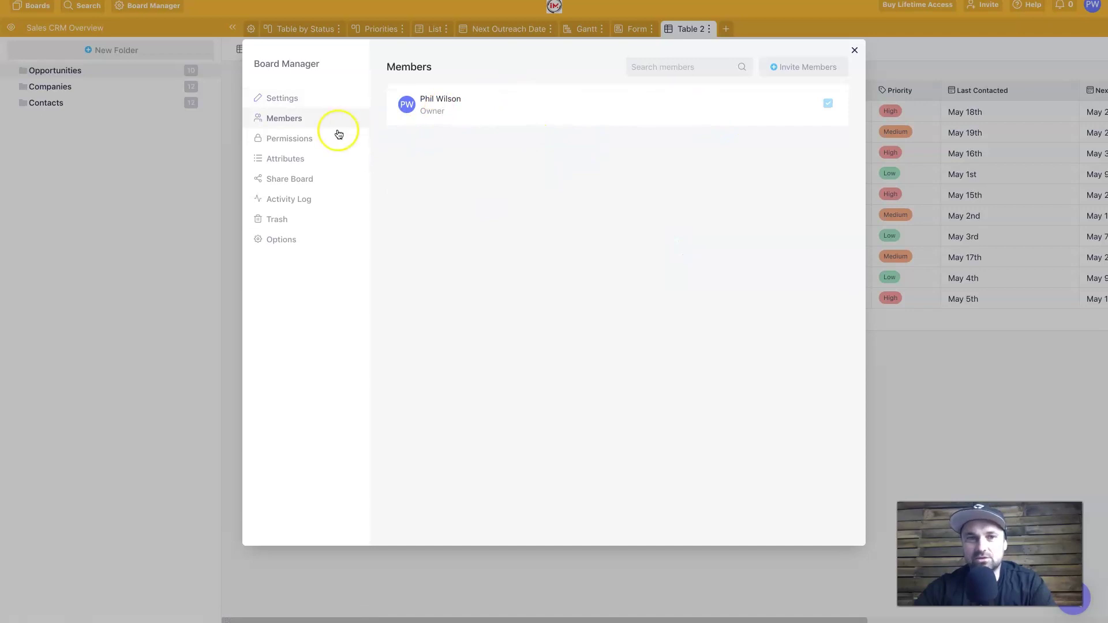
pyautogui.click(301, 137)
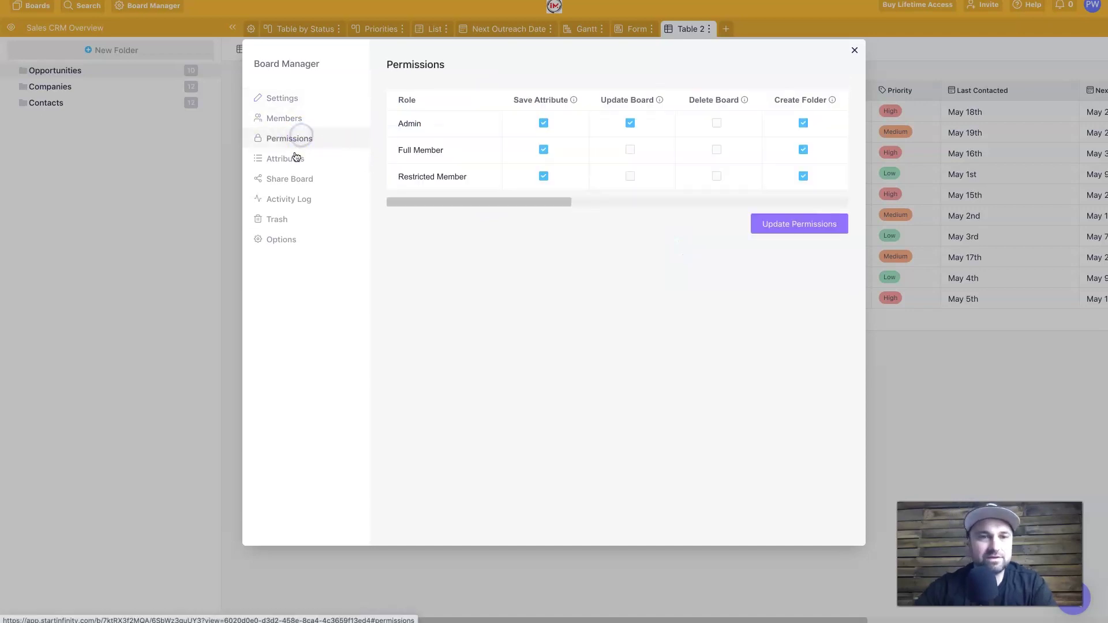
pyautogui.click(321, 168)
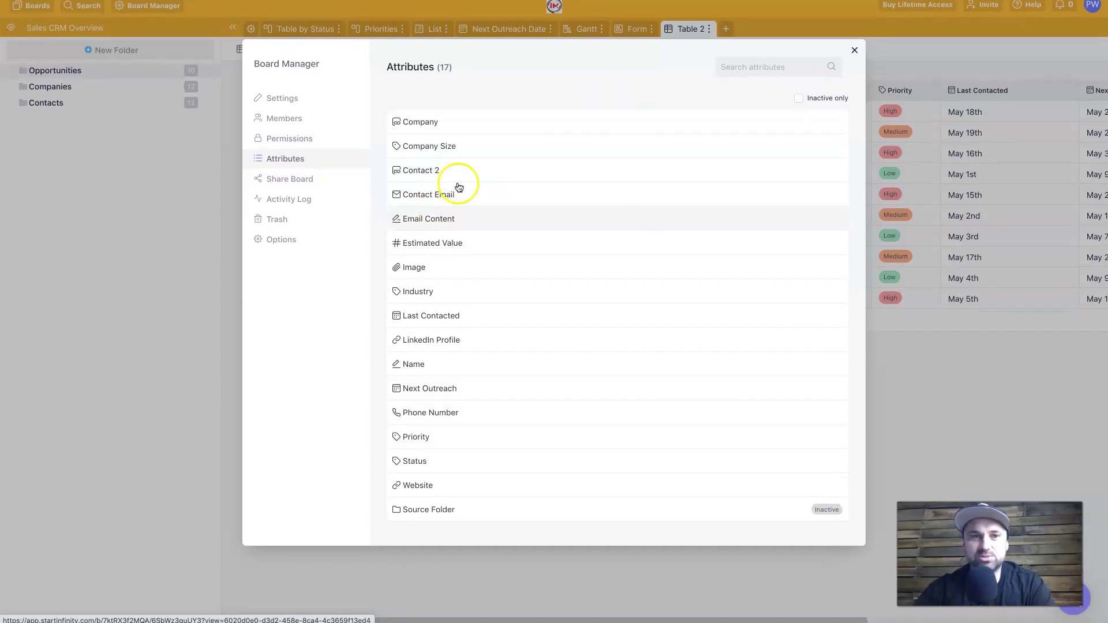
pyautogui.click(305, 181)
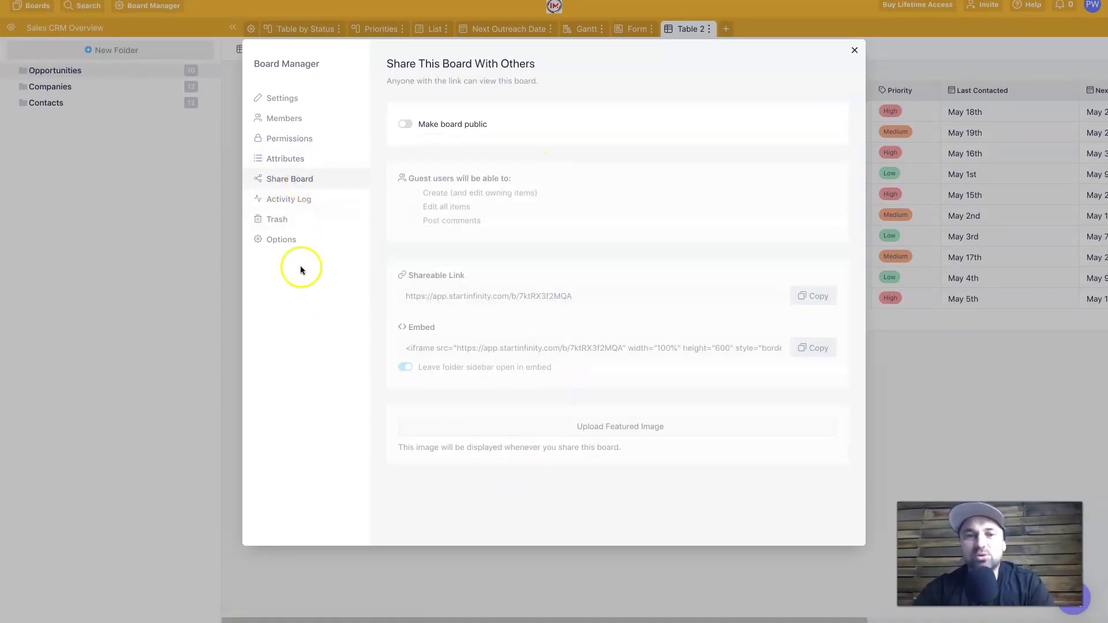
pyautogui.click(292, 238)
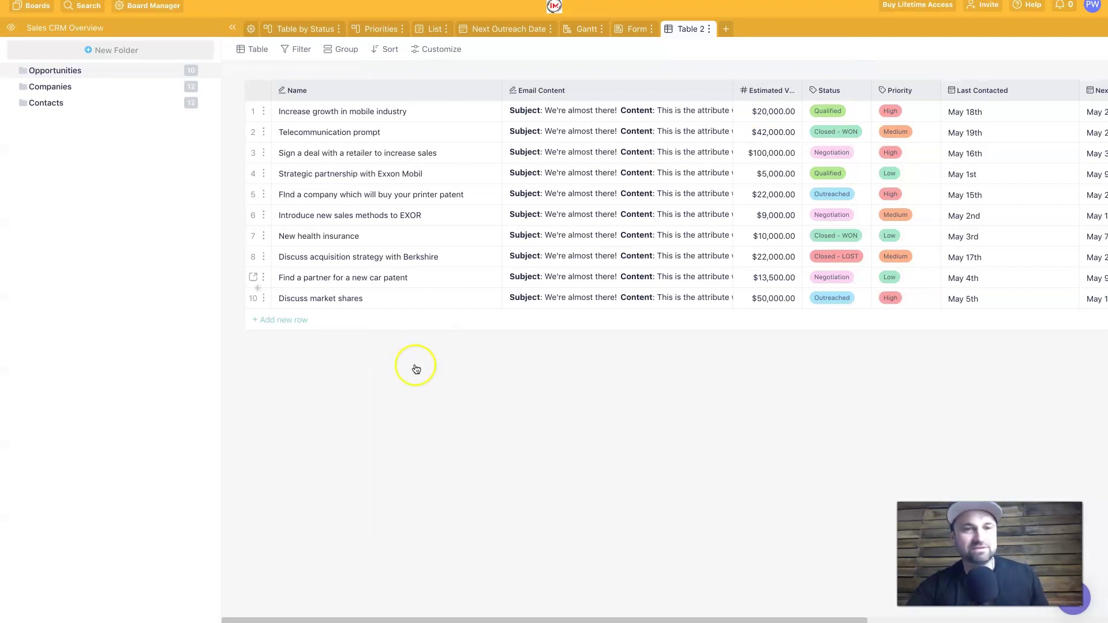
# Step: Close Board Manager, browse the Companies and Contacts tables, then return to Opportunities
pyautogui.click(315, 340)
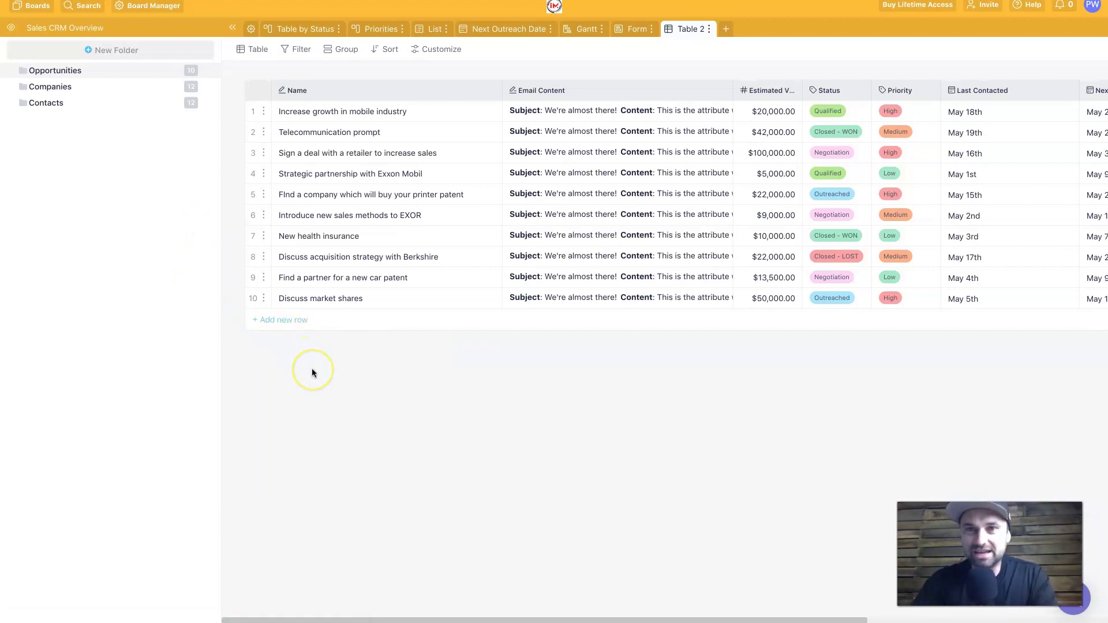
pyautogui.click(136, 92)
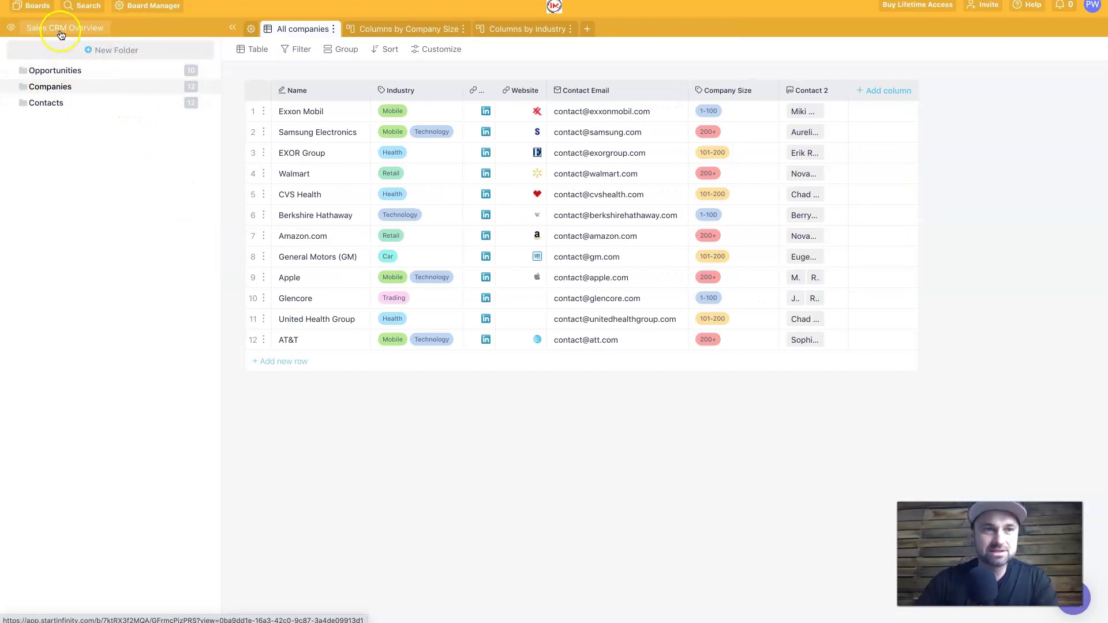
pyautogui.click(55, 108)
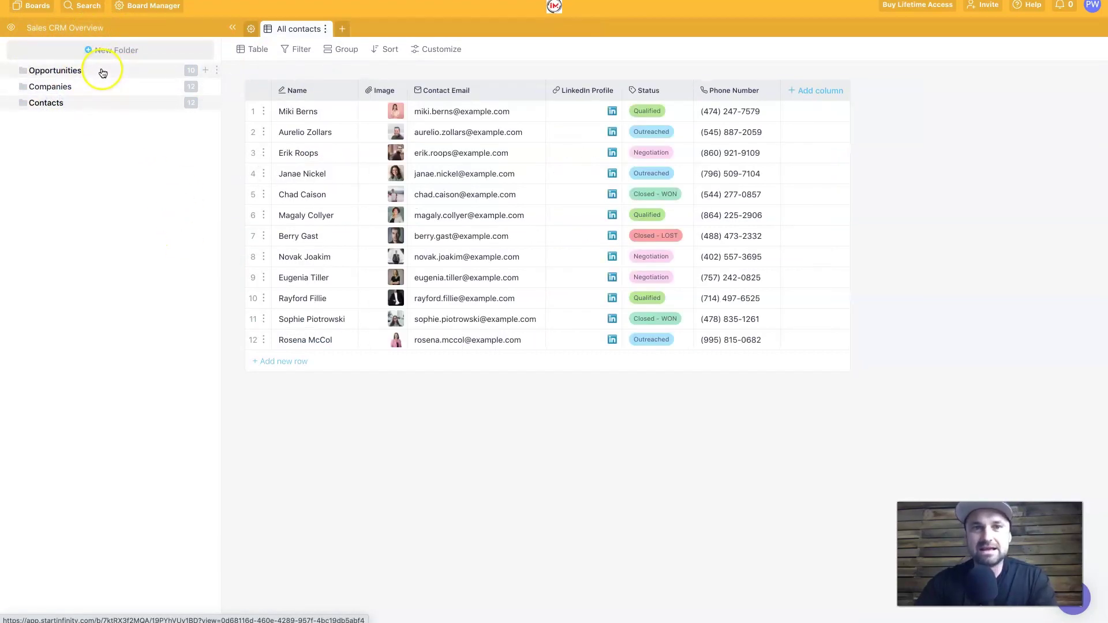
pyautogui.click(105, 85)
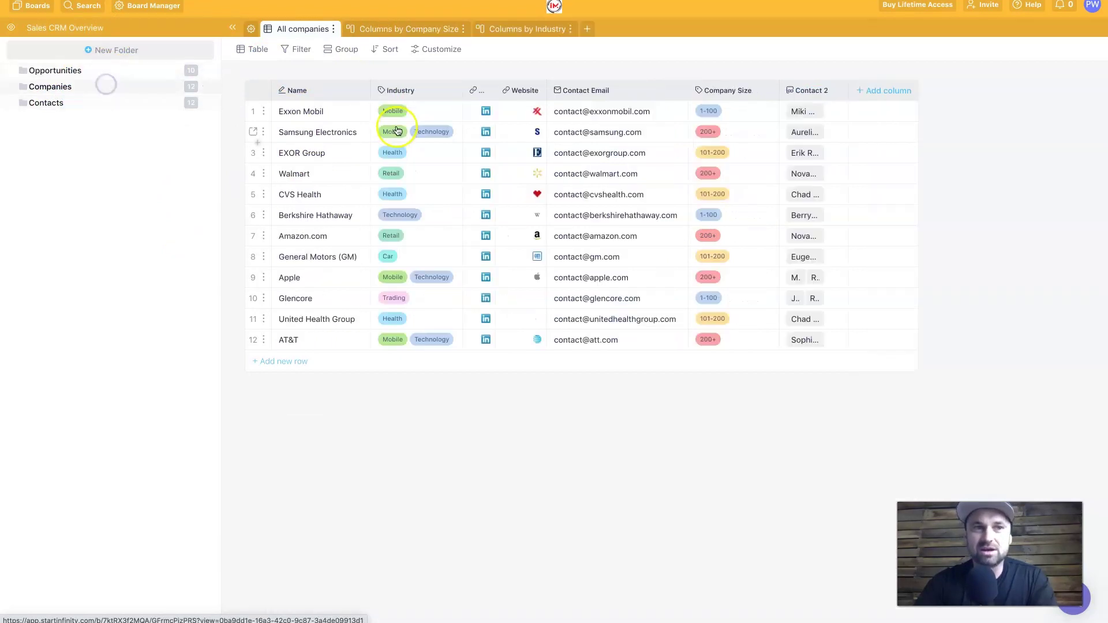
pyautogui.click(114, 70)
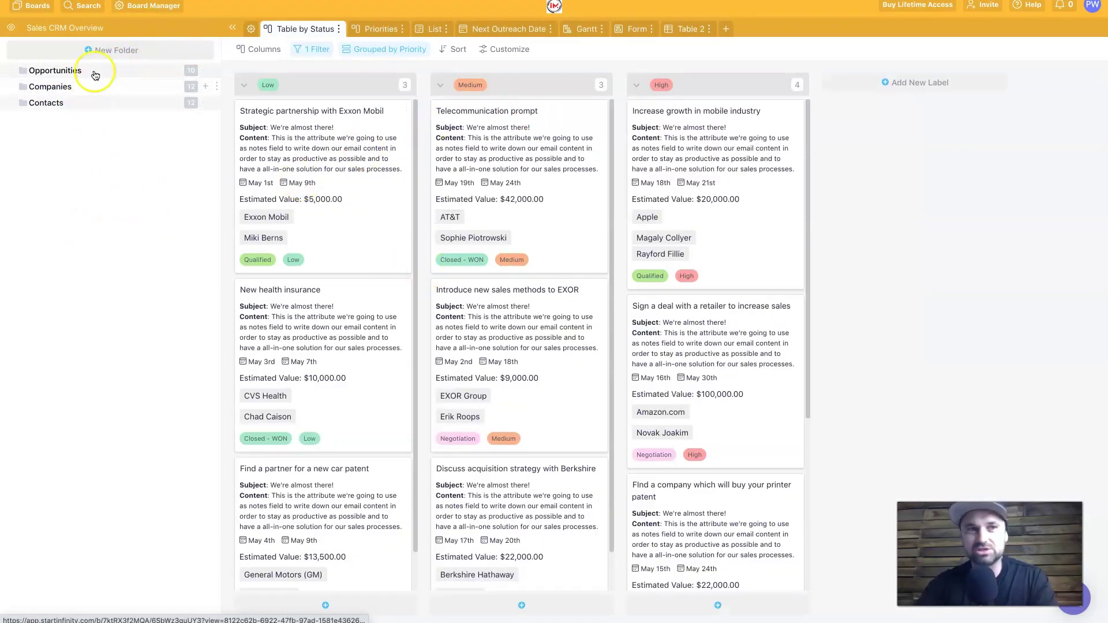
# Step: Open the Social Media Calendar board, keep its demo data, and switch to the By Channel view
pyautogui.click(41, 12)
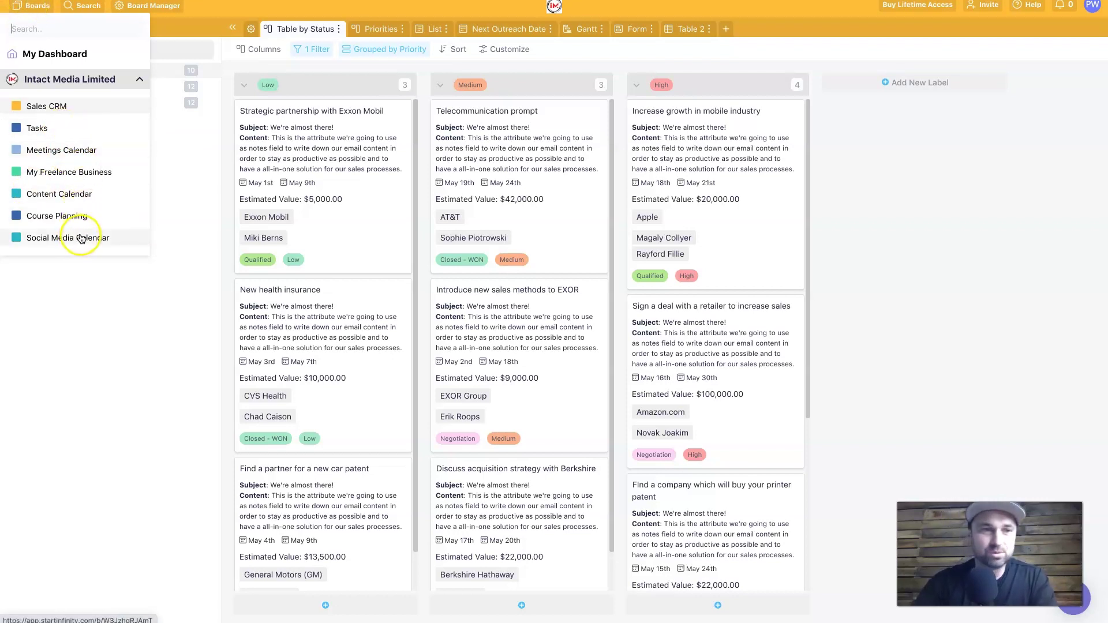
pyautogui.click(81, 238)
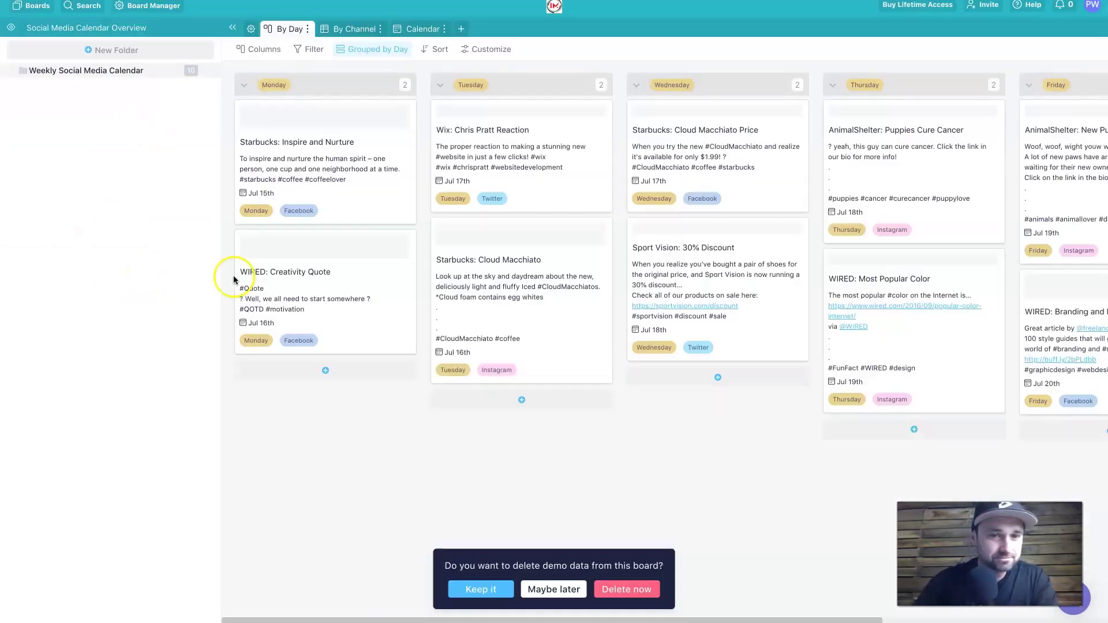
pyautogui.click(473, 588)
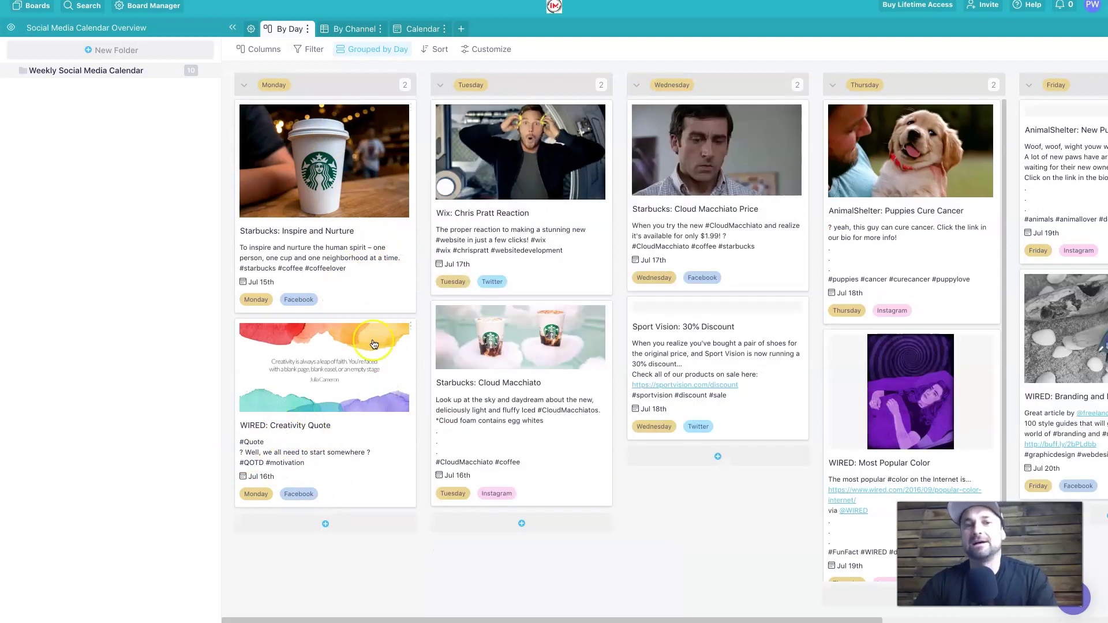
pyautogui.click(355, 30)
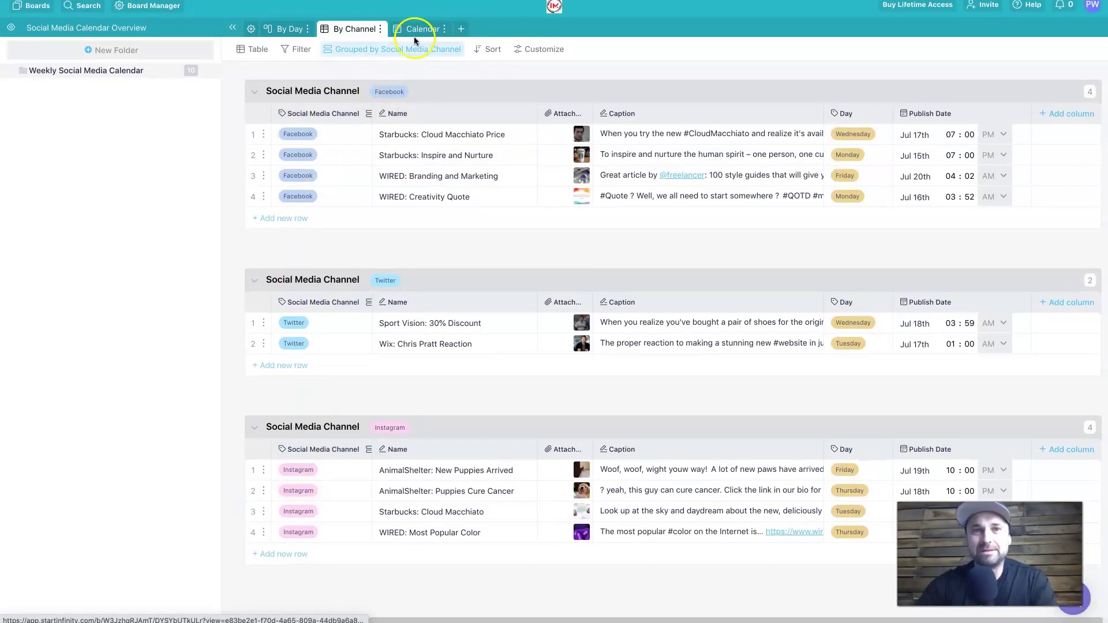
# Step: View the posts in the Calendar tab, then switch back to the By Day view
pyautogui.click(415, 30)
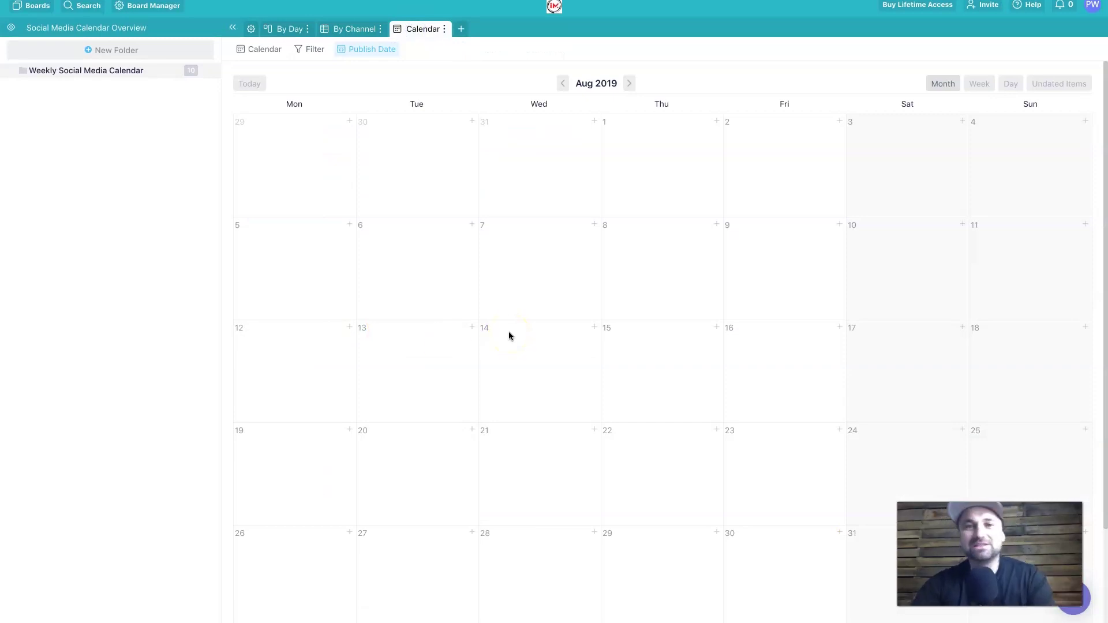
pyautogui.click(291, 28)
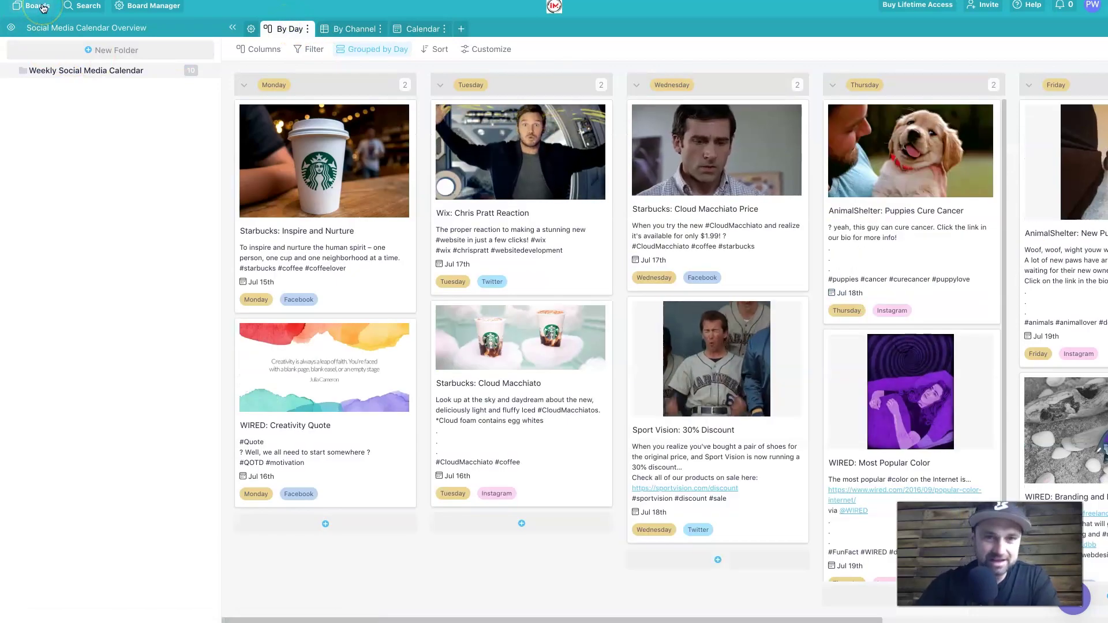